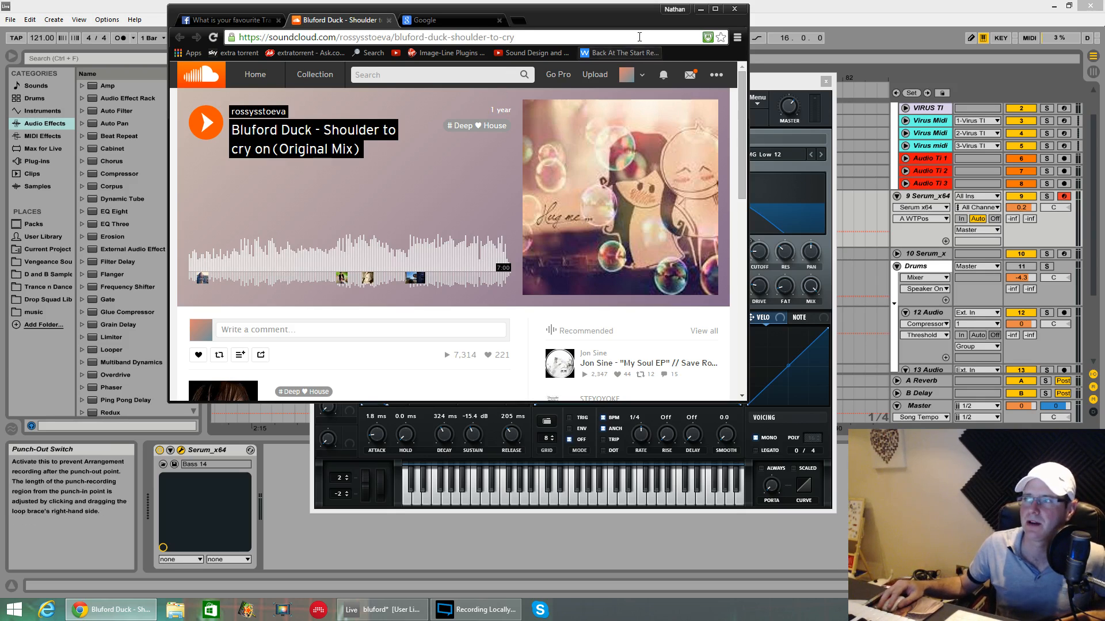
Switch to Ableton Live and play the 9-Serum_x64 bass clip soloed from bar 73, then remove the solo.
click(821, 59)
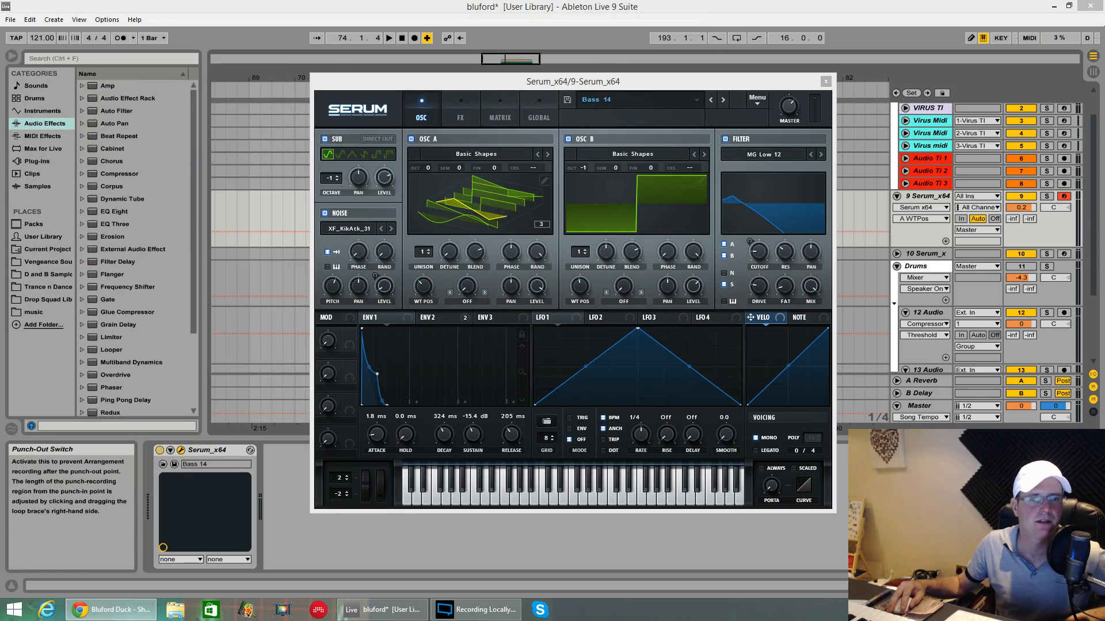
drag(509, 90, 496, 270)
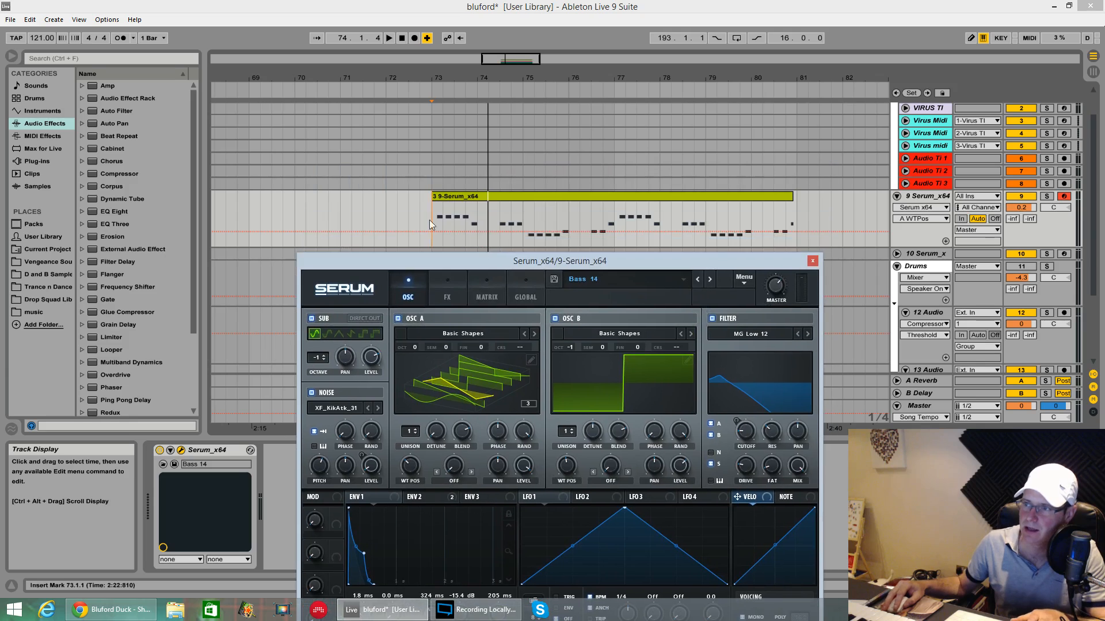
click(426, 216)
click(1047, 196)
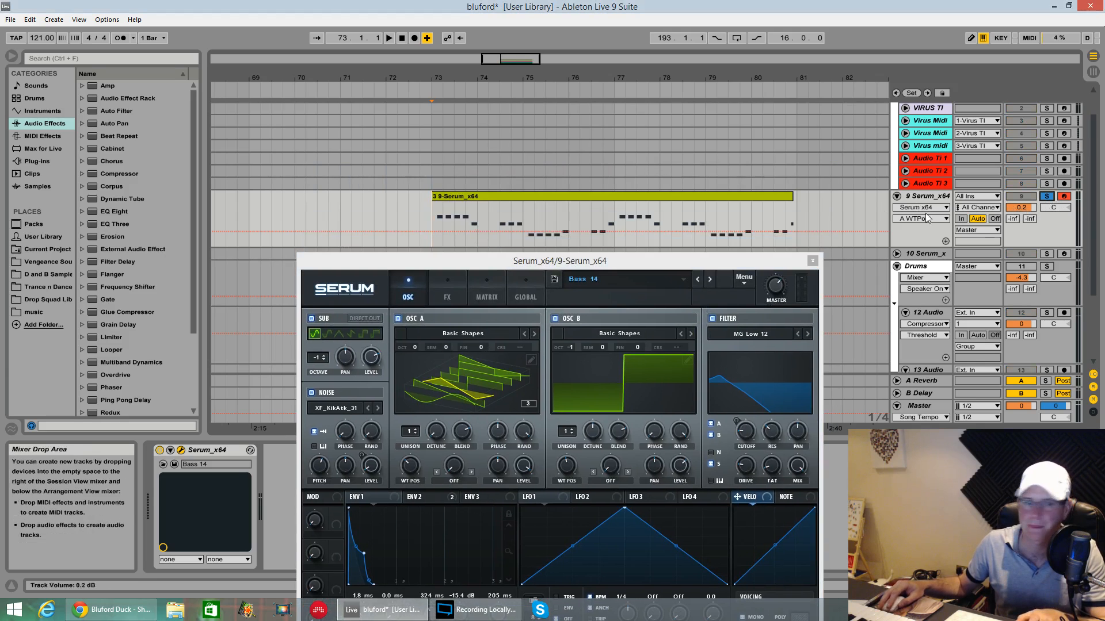
key(space)
drag(587, 264, 574, 92)
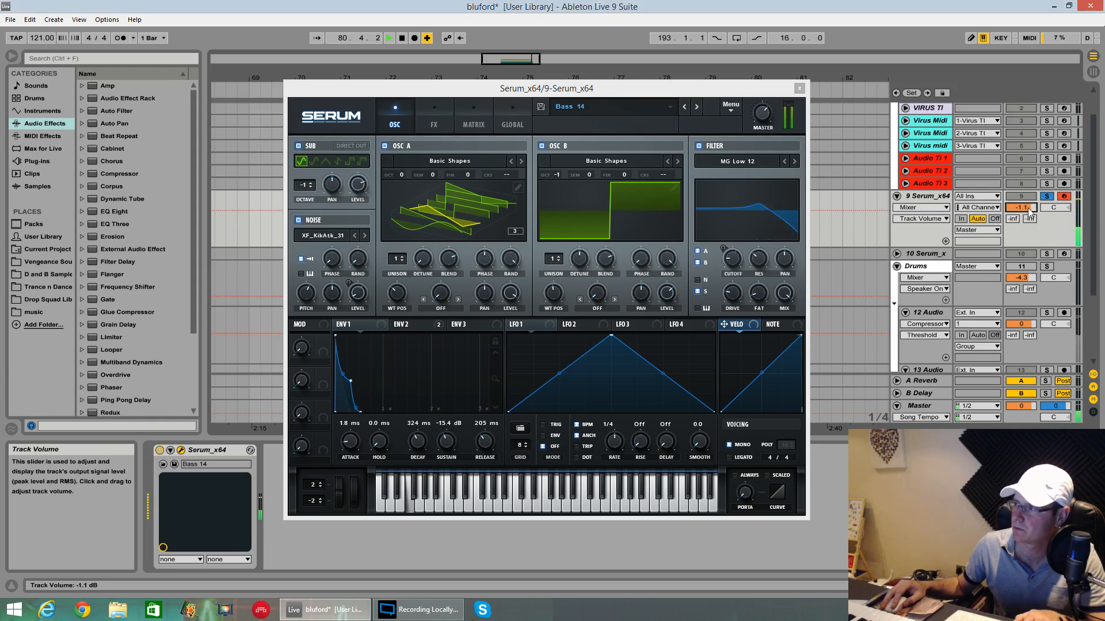
click(1046, 196)
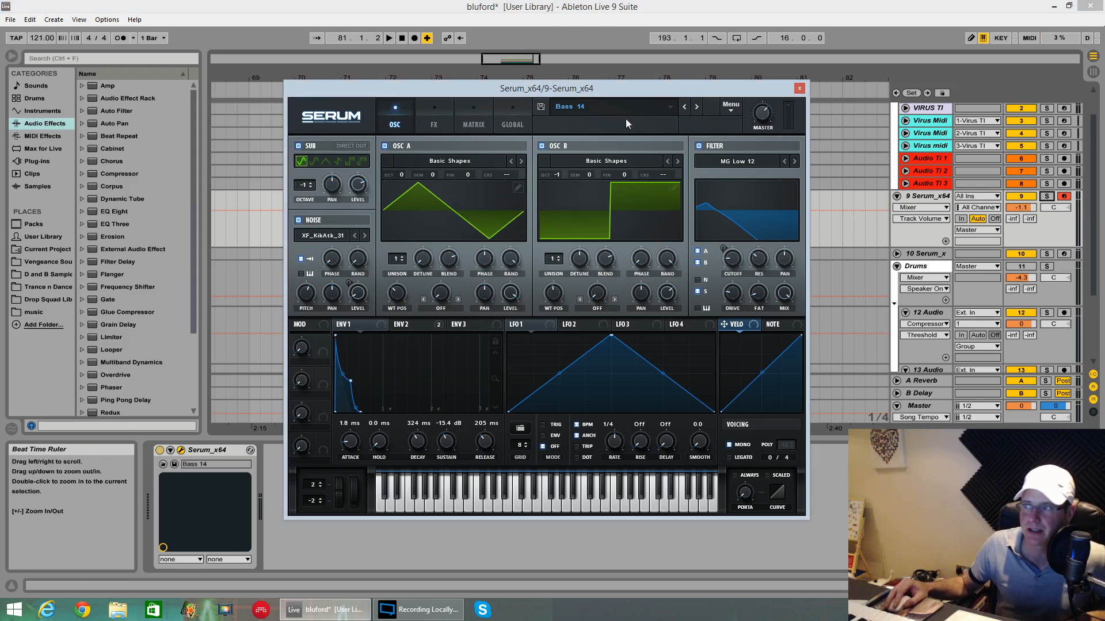
Initialise the Serum preset and set oscillator A to the Analog wavetable Basic Shapes at its triangle wave position.
click(740, 106)
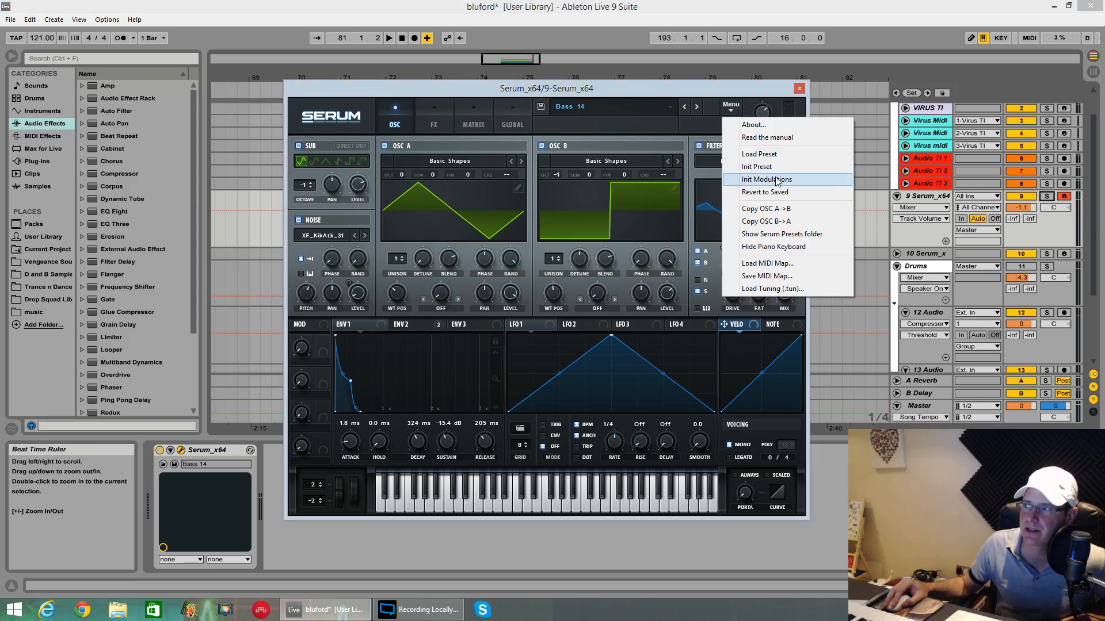
click(756, 166)
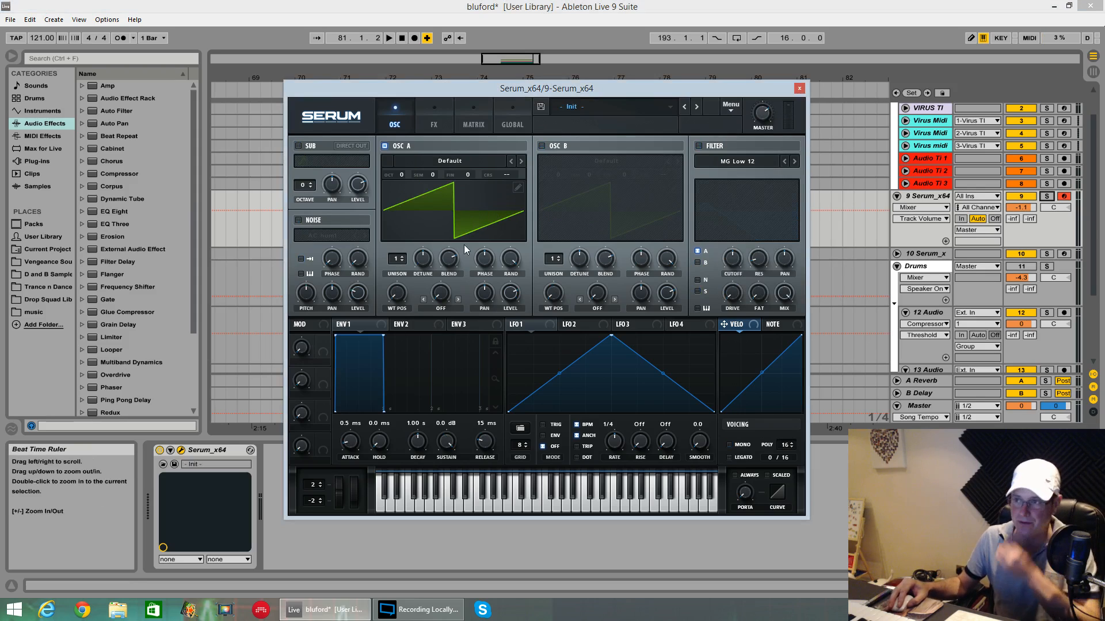
click(451, 161)
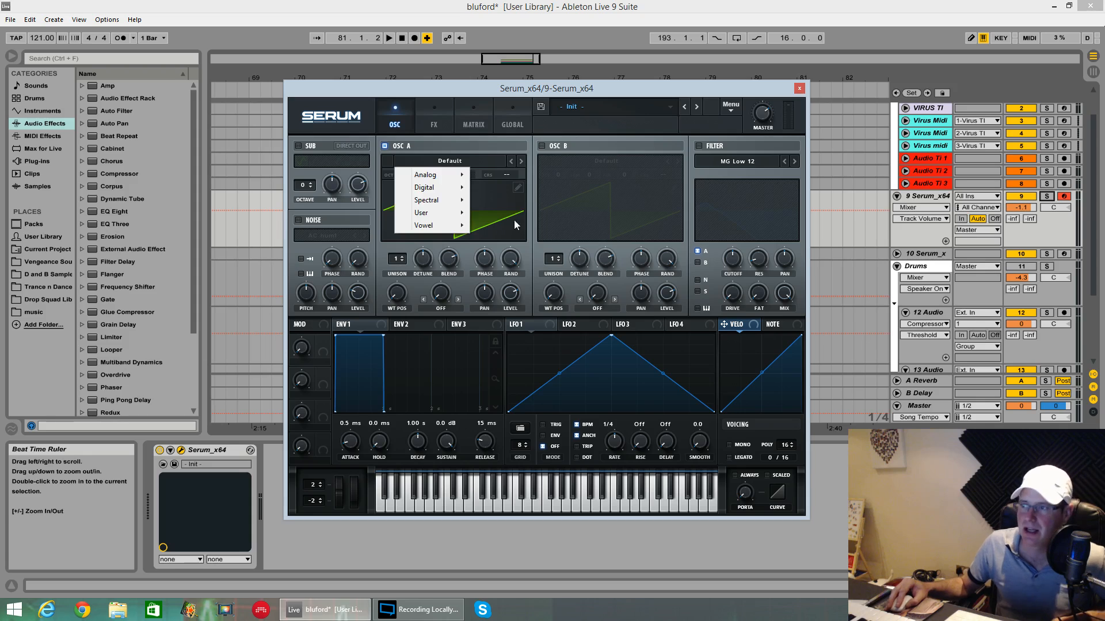
mouse_move(438, 176)
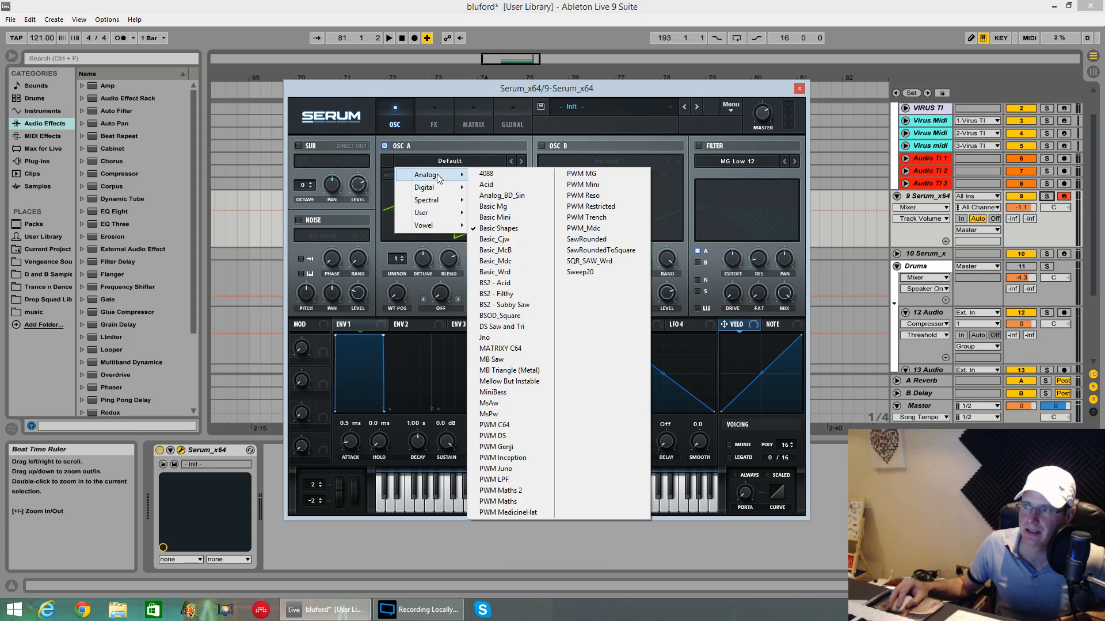
click(498, 228)
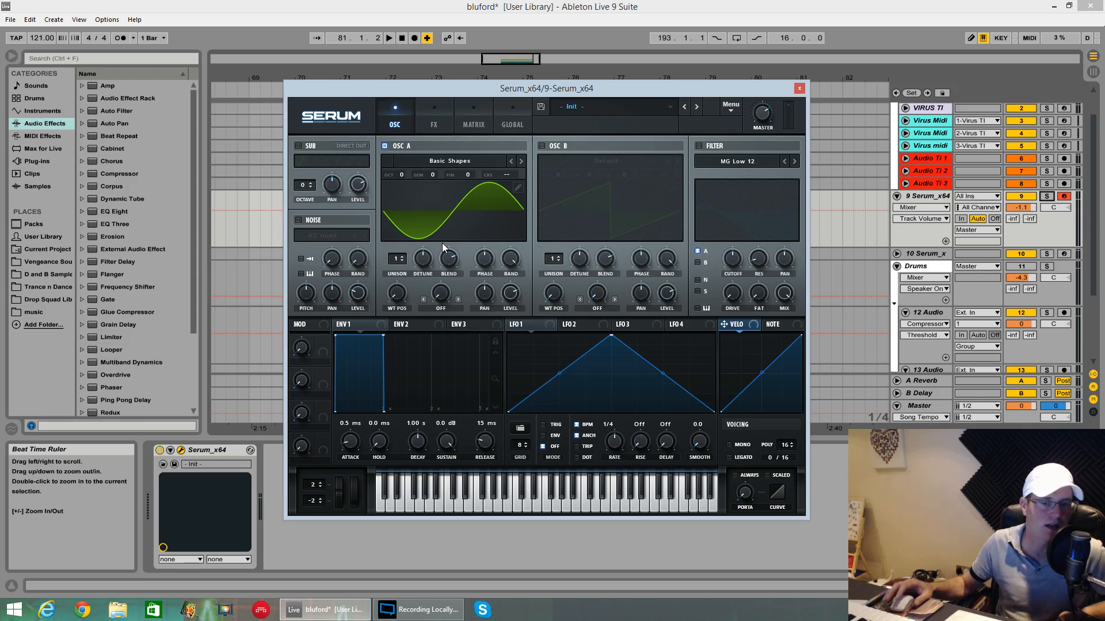
drag(397, 294, 398, 233)
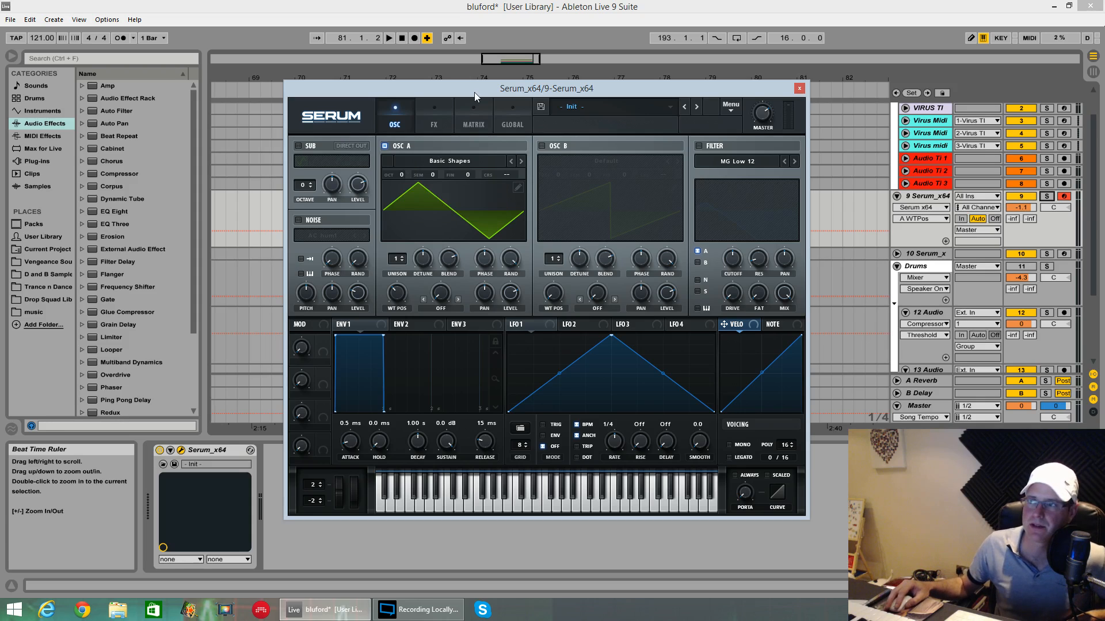
Examine the bassline notes of the 9-Serum_x64 clip in an enlarged note editor, and bring the Serum window back into view.
drag(475, 88, 480, 417)
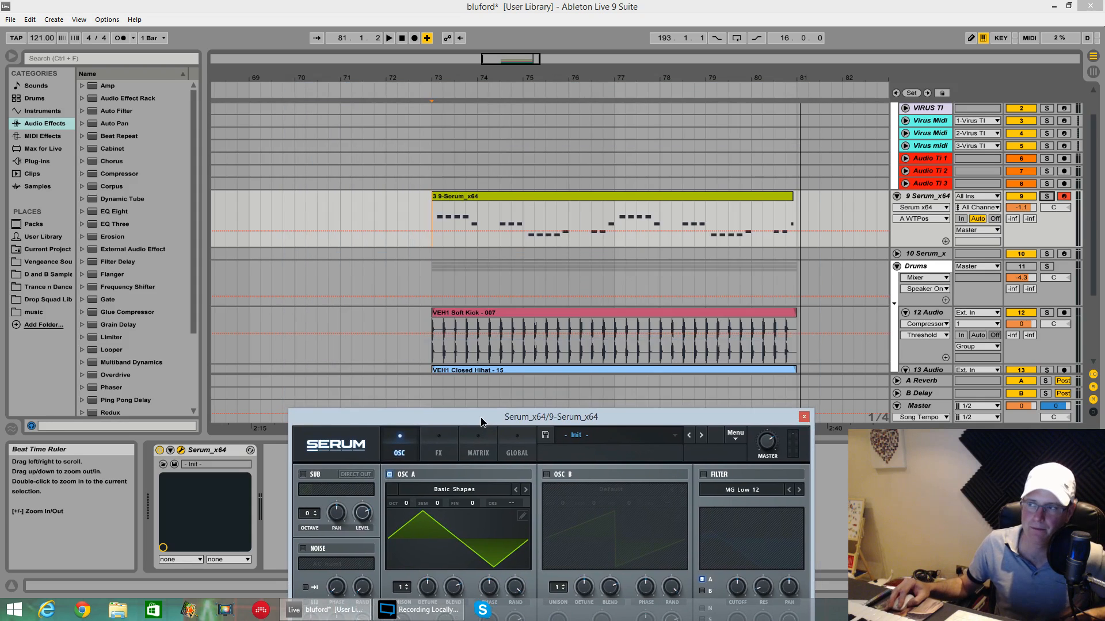
click(441, 197)
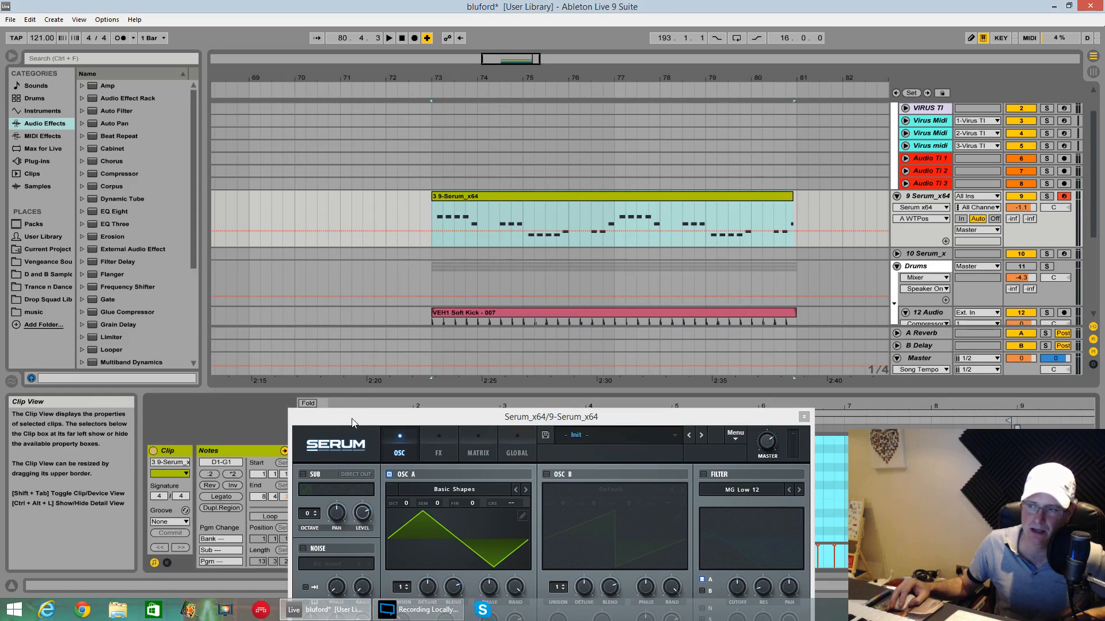
drag(351, 422, 581, 568)
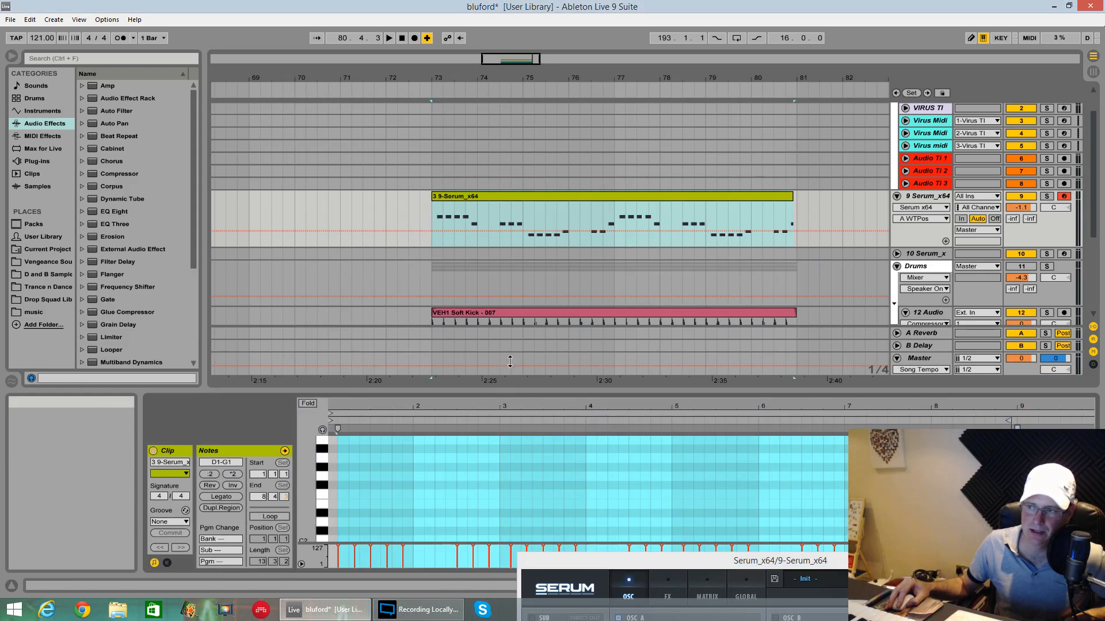
drag(500, 393, 537, 169)
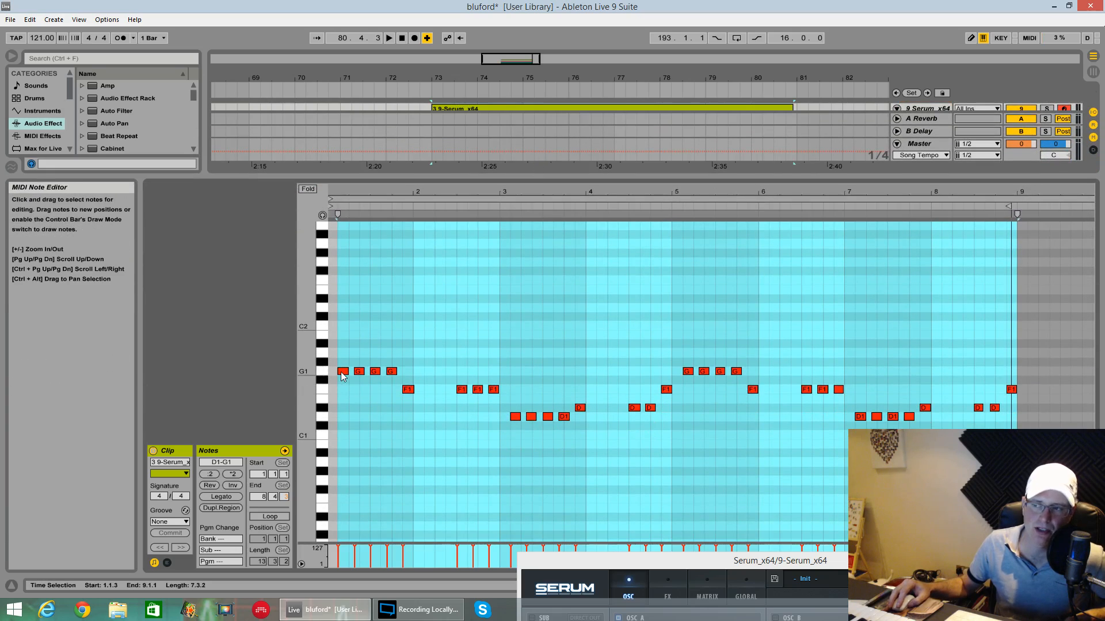
drag(553, 566, 437, 334)
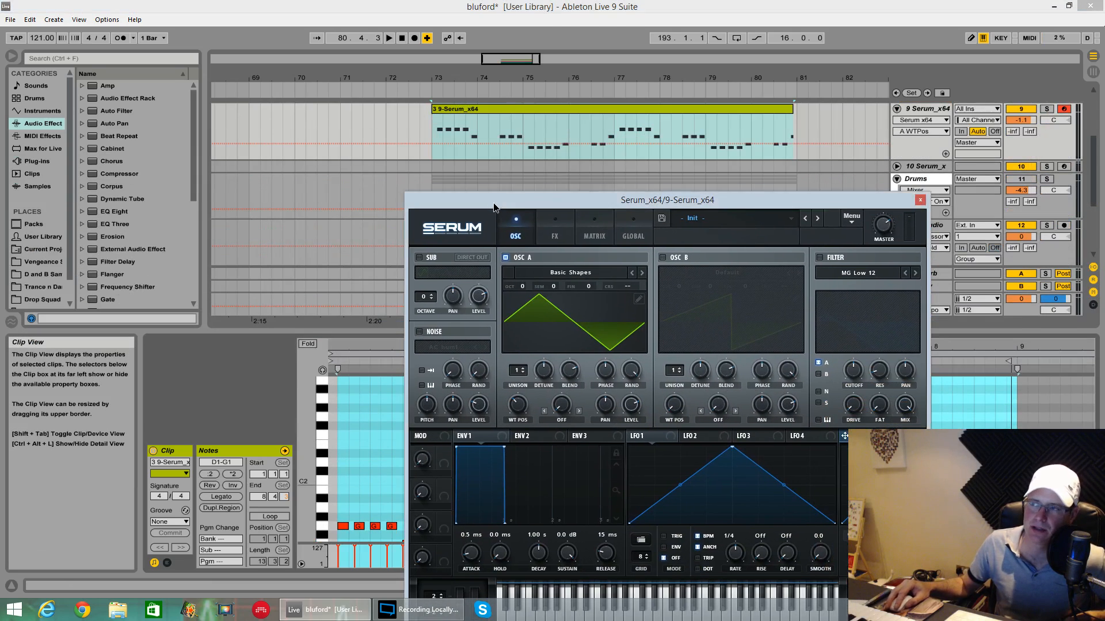
drag(485, 201, 457, 170)
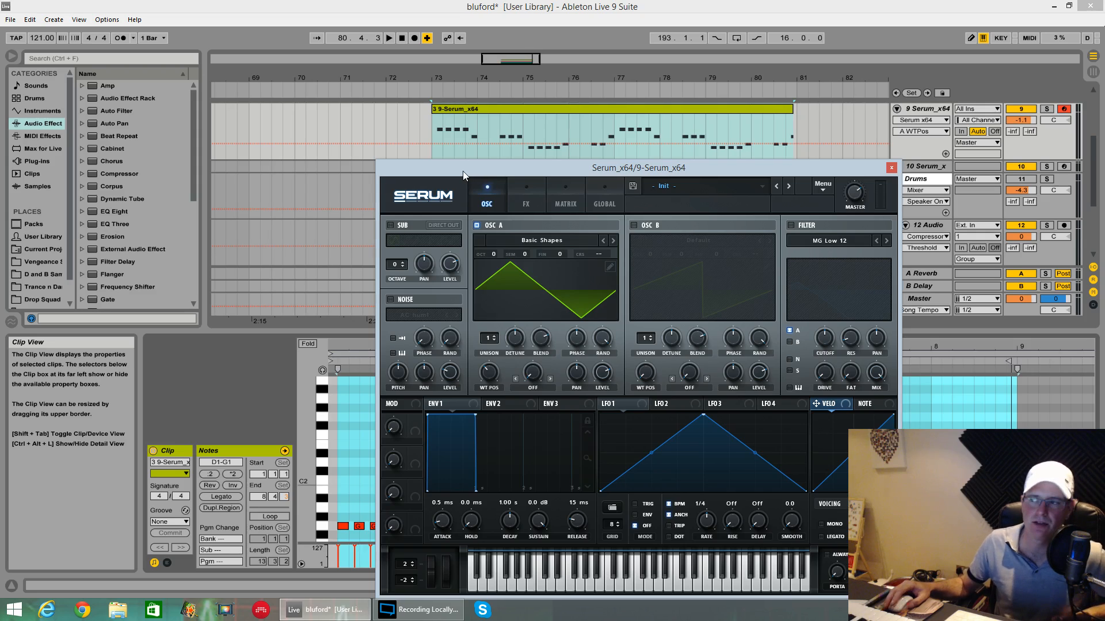
drag(597, 173, 534, 94)
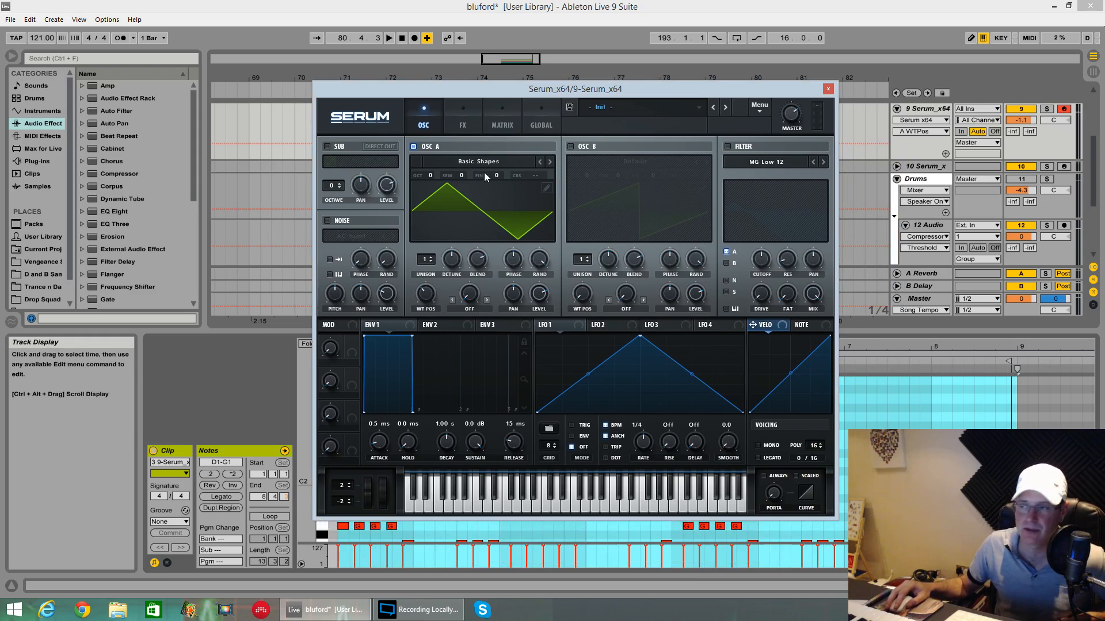
Turn down oscillator A's unison detune and play the clip to audition the triangle sound.
drag(451, 259, 460, 339)
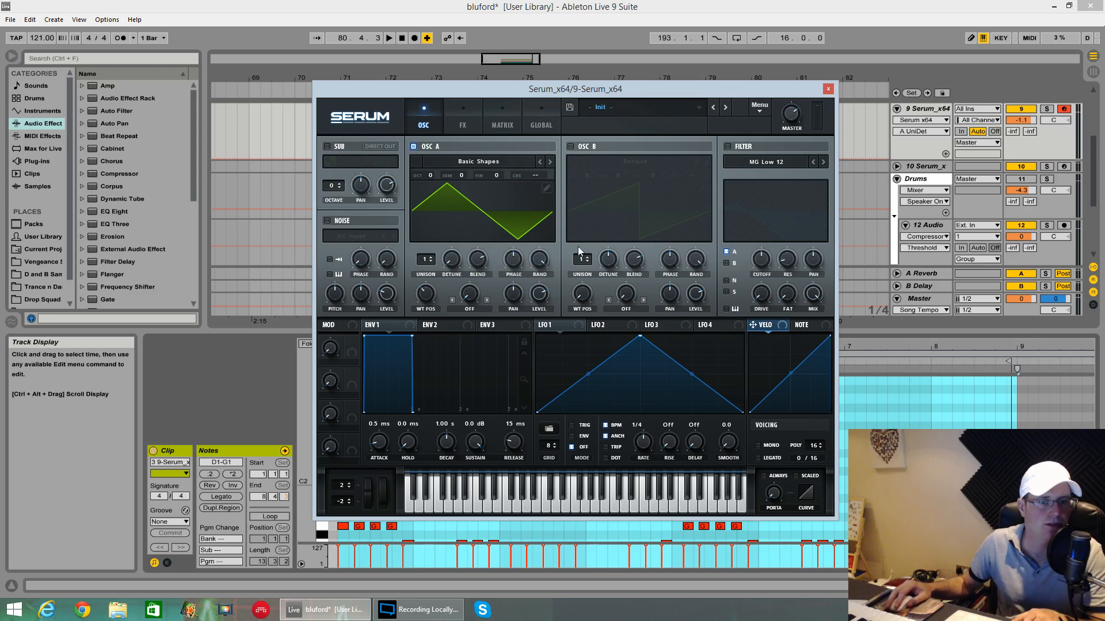
key(space)
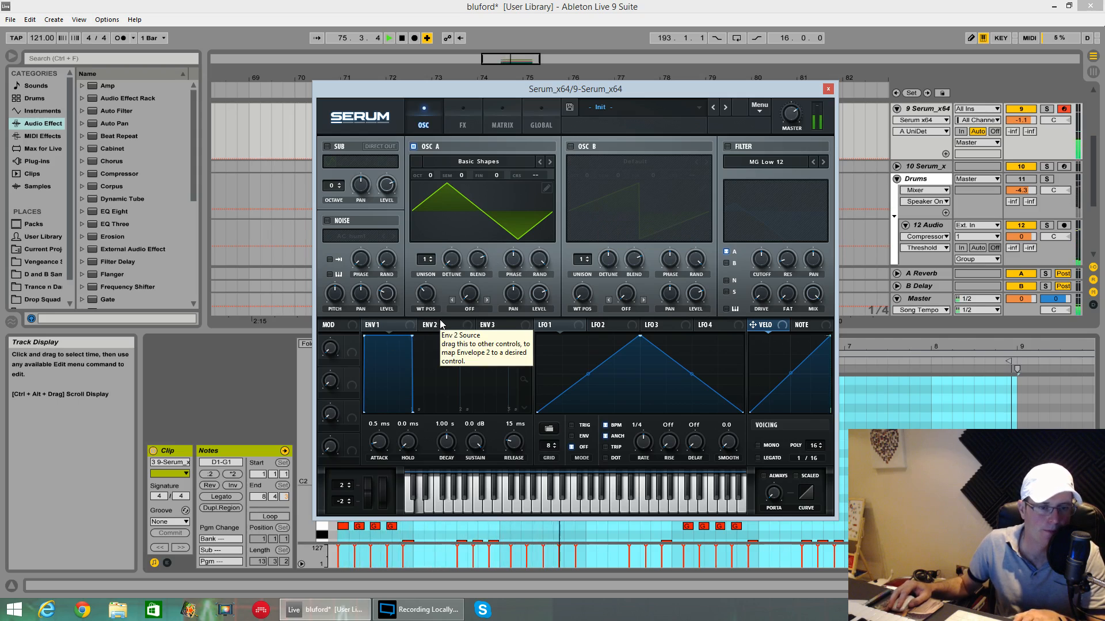
key(space)
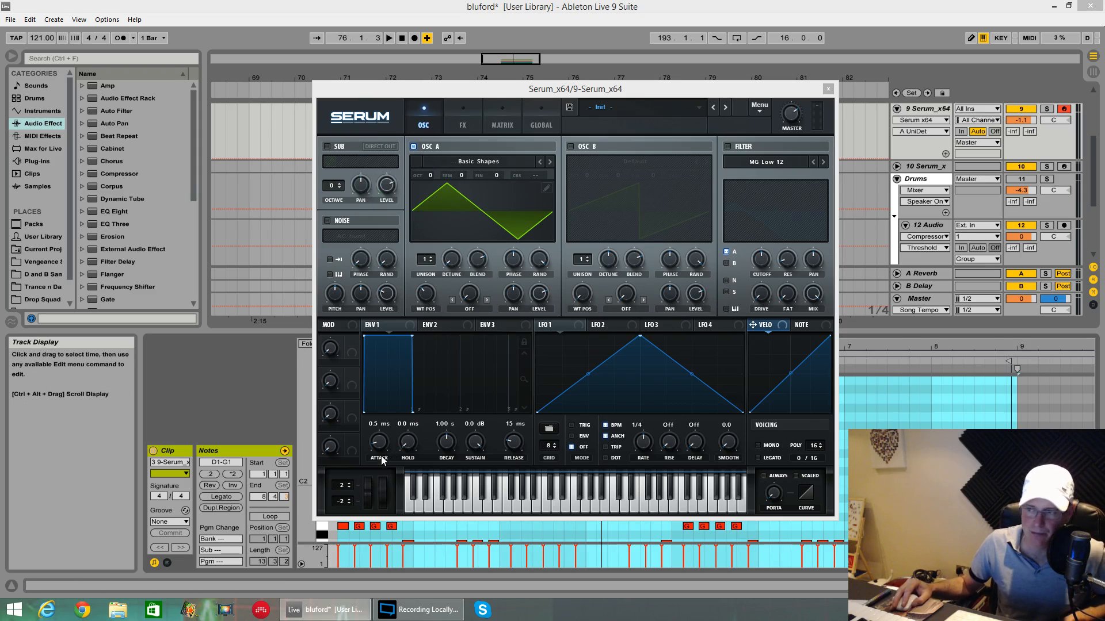
Shape Envelope 1 with attack 1.3 ms, decay 324 ms, sustain -18.4 dB and release 217 ms.
drag(381, 455, 374, 440)
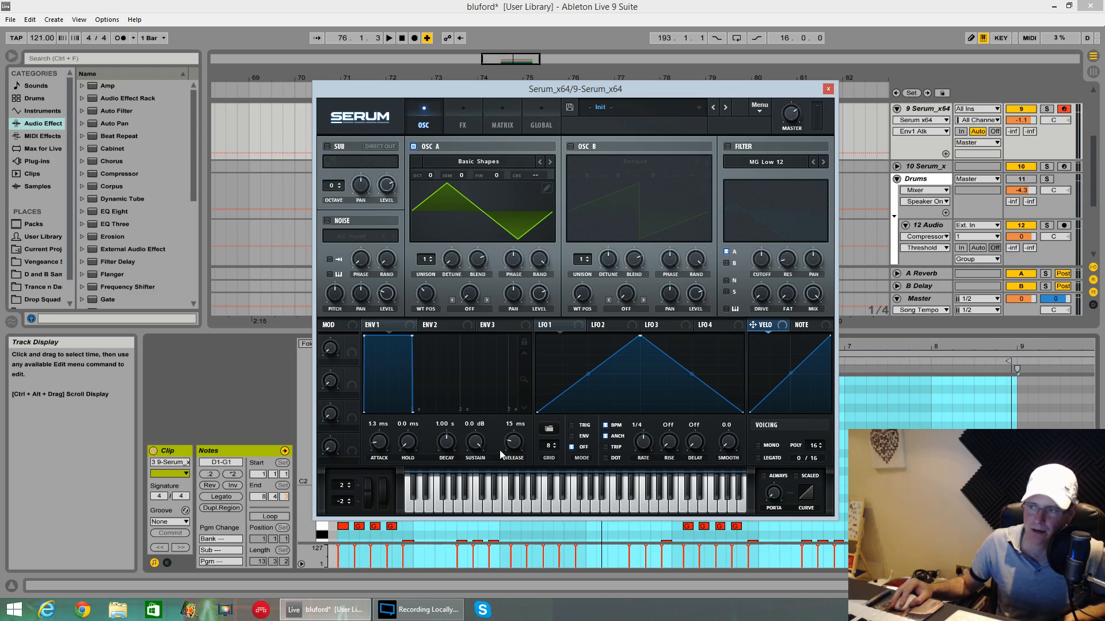
drag(472, 448, 483, 535)
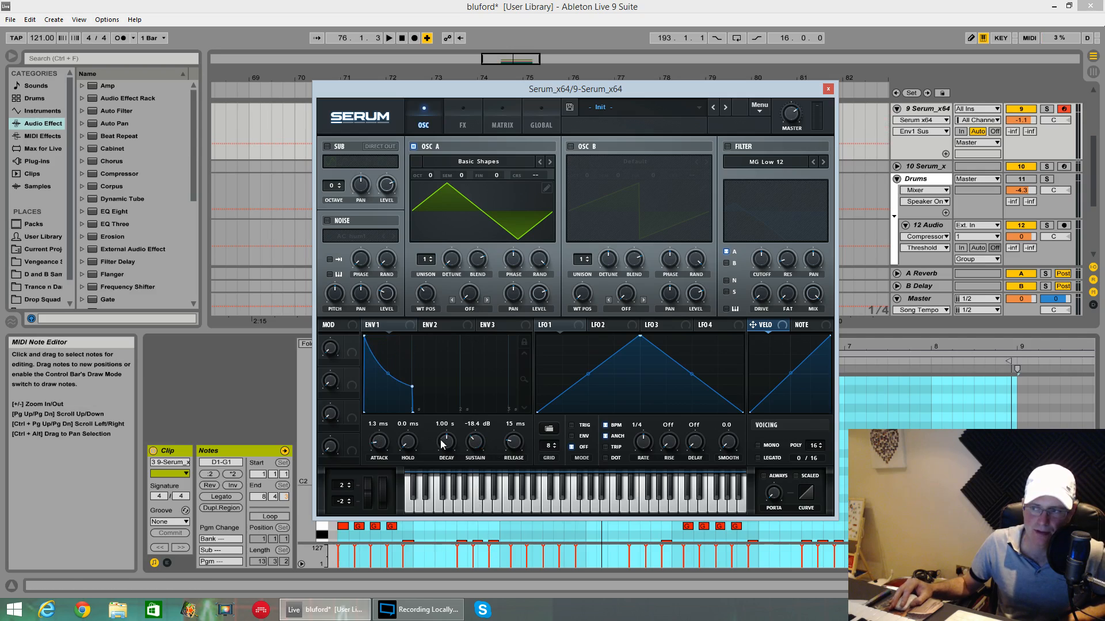
drag(446, 443, 450, 462)
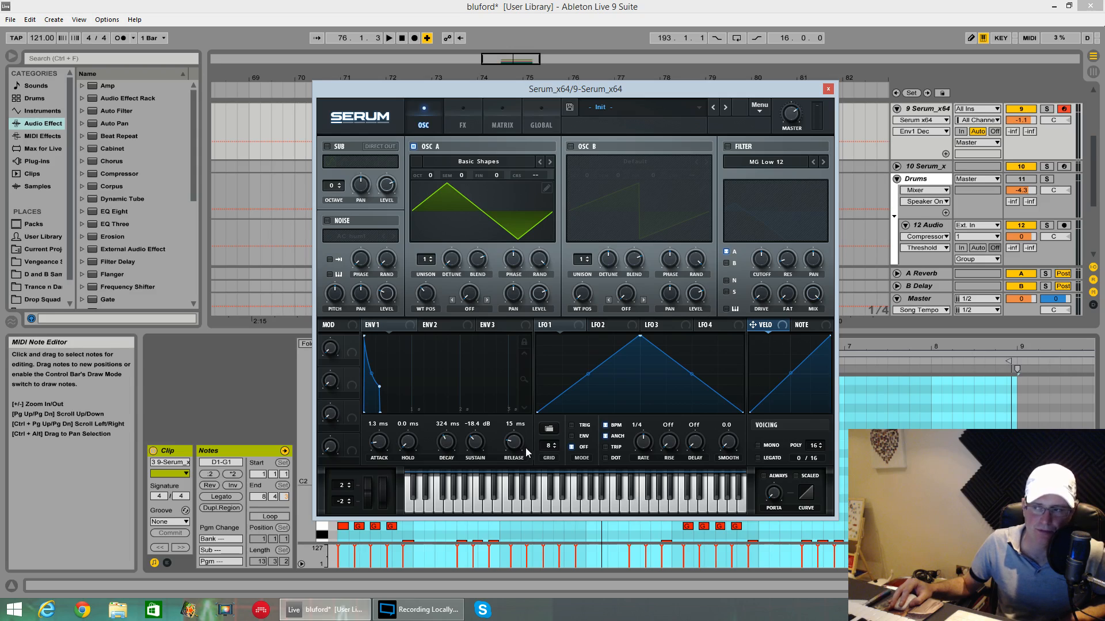
drag(522, 452, 516, 423)
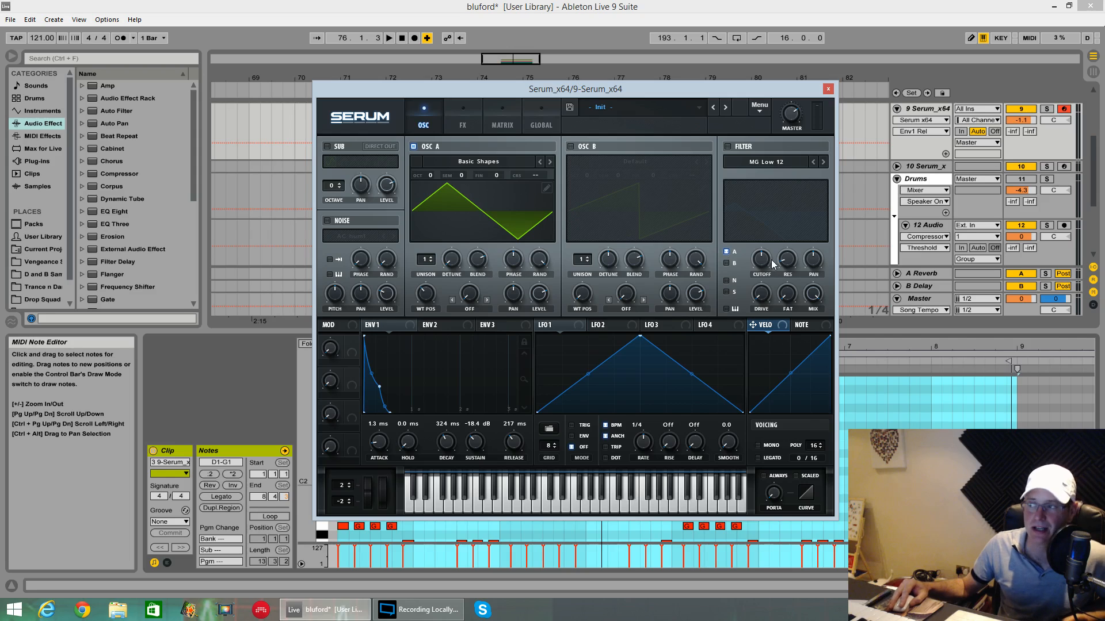
Route oscillator B and the sub oscillator into the filter, and audition the sub oscillator enabled at octave -1.
click(726, 263)
click(726, 292)
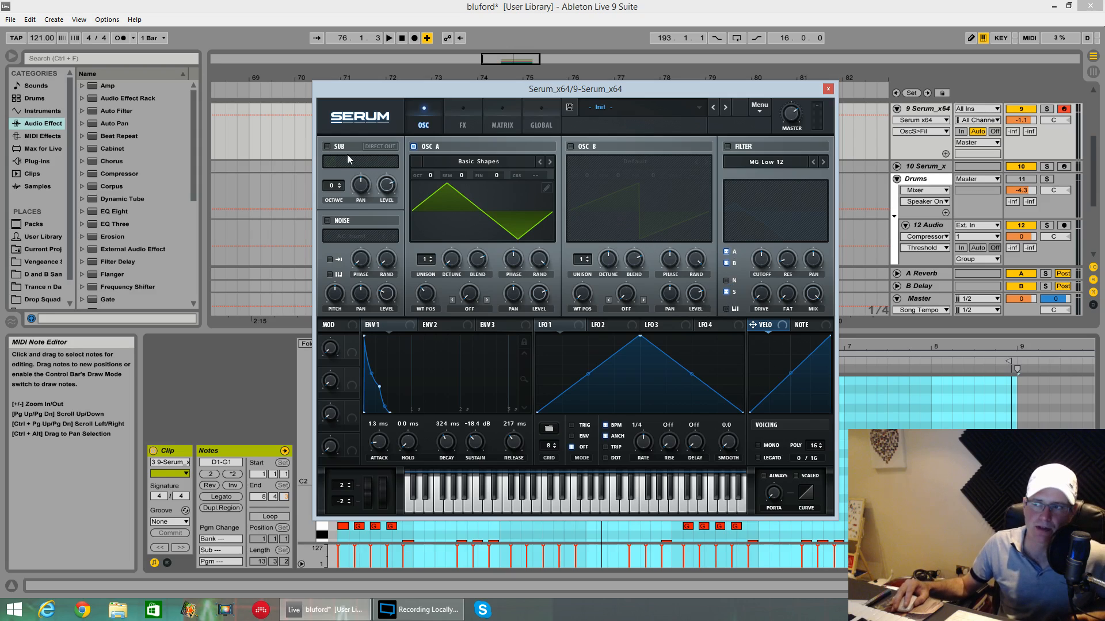
click(327, 147)
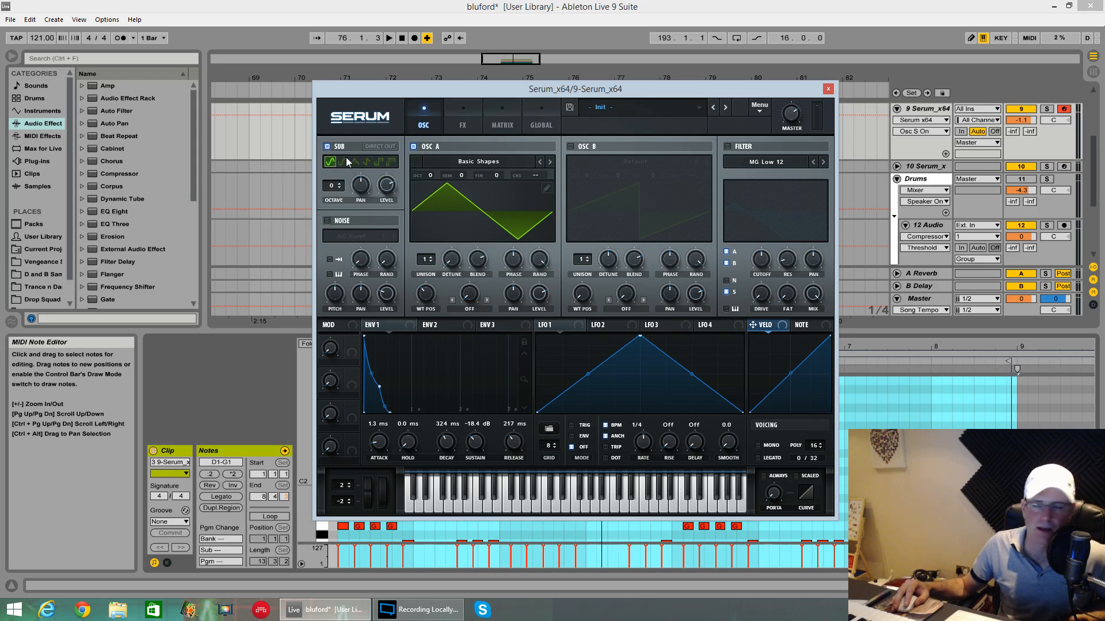
click(341, 187)
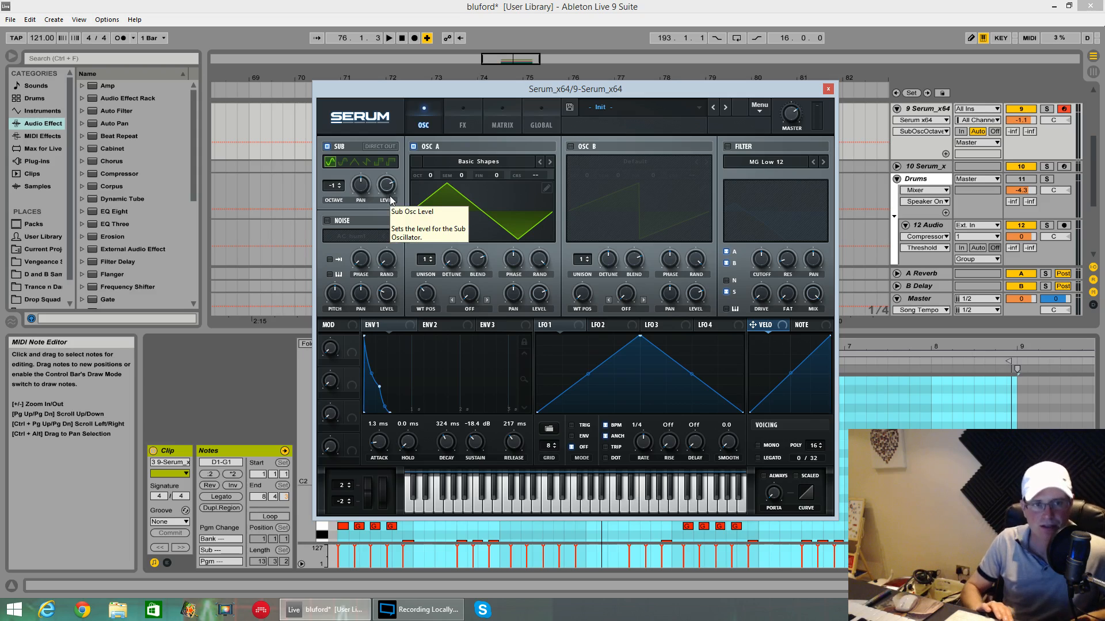
key(space)
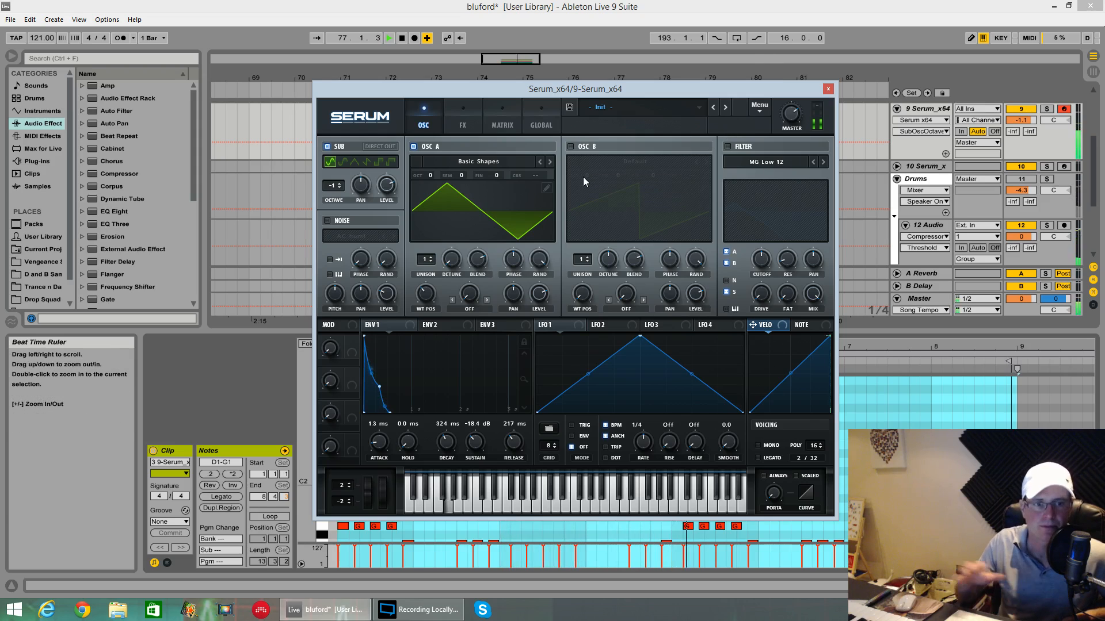
key(space)
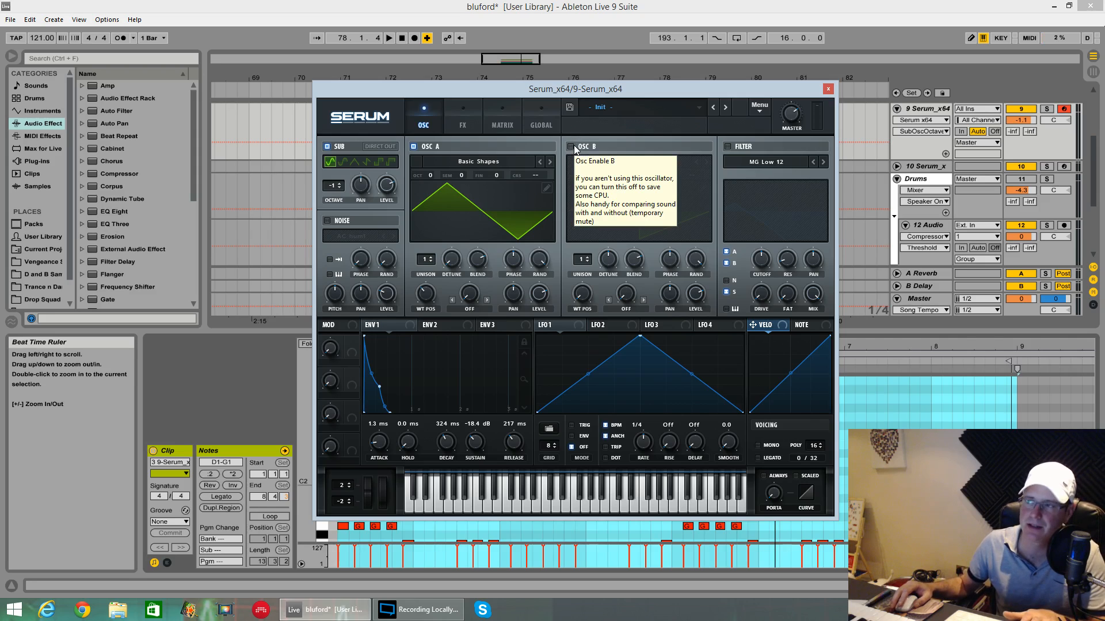
Enable oscillator B with the Analog wavetable Basic Shapes at its square wave position, and turn its phase down.
click(571, 146)
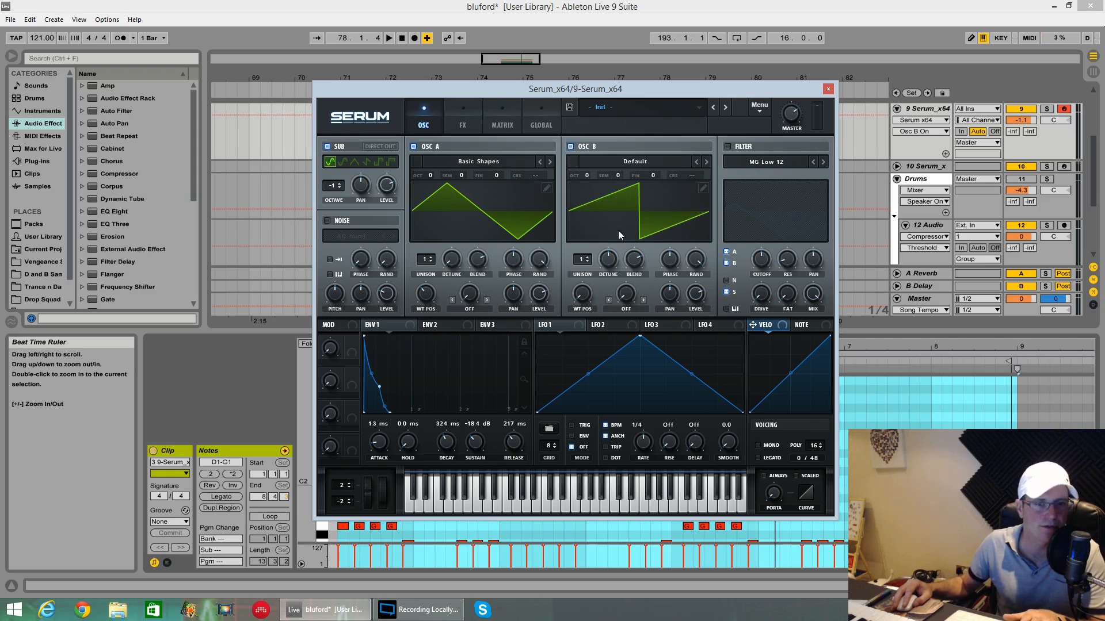
click(616, 165)
mouse_move(611, 175)
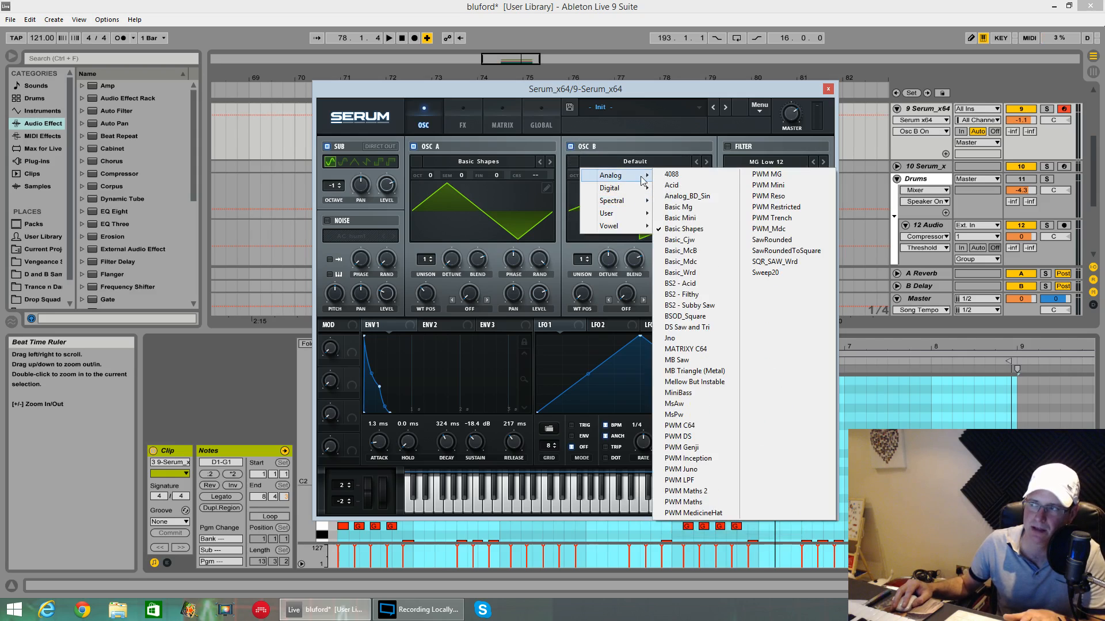
click(682, 229)
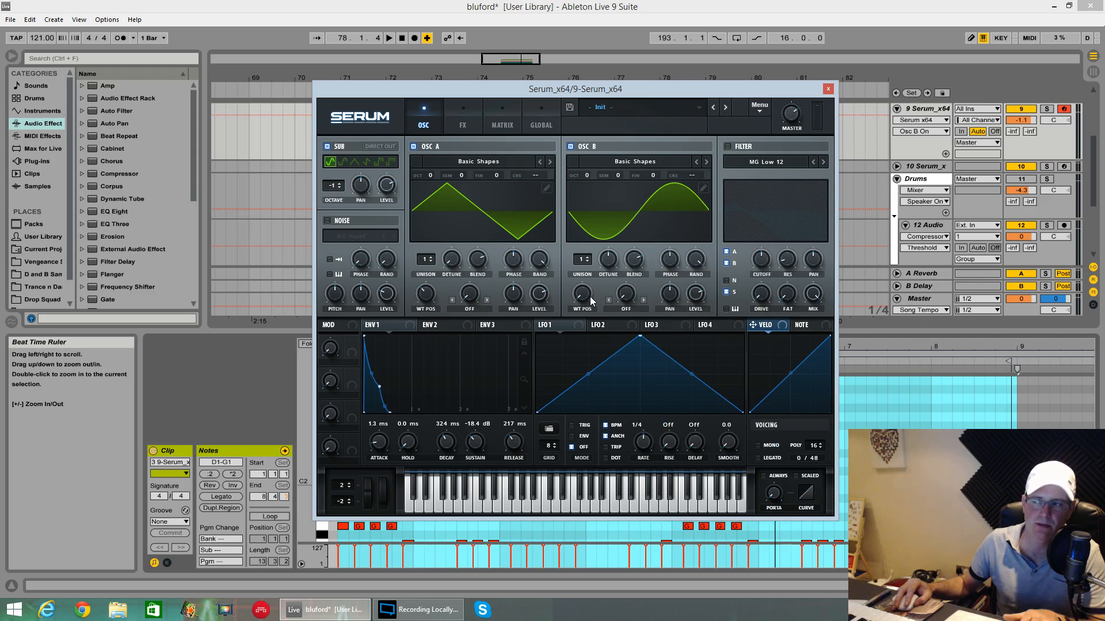
drag(590, 297, 579, 230)
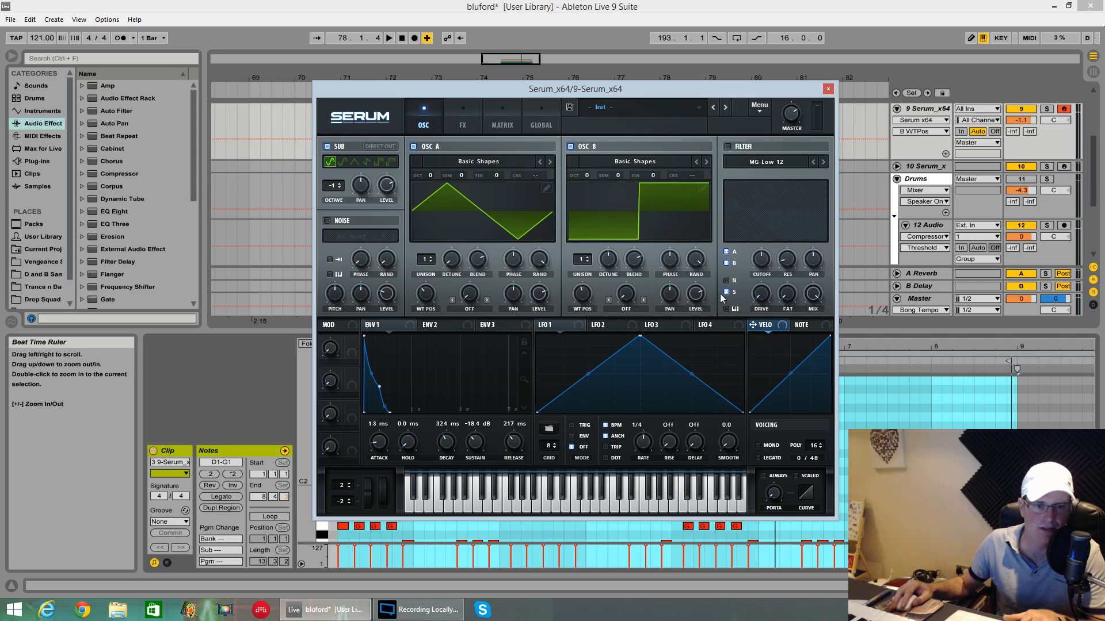
drag(672, 261, 688, 363)
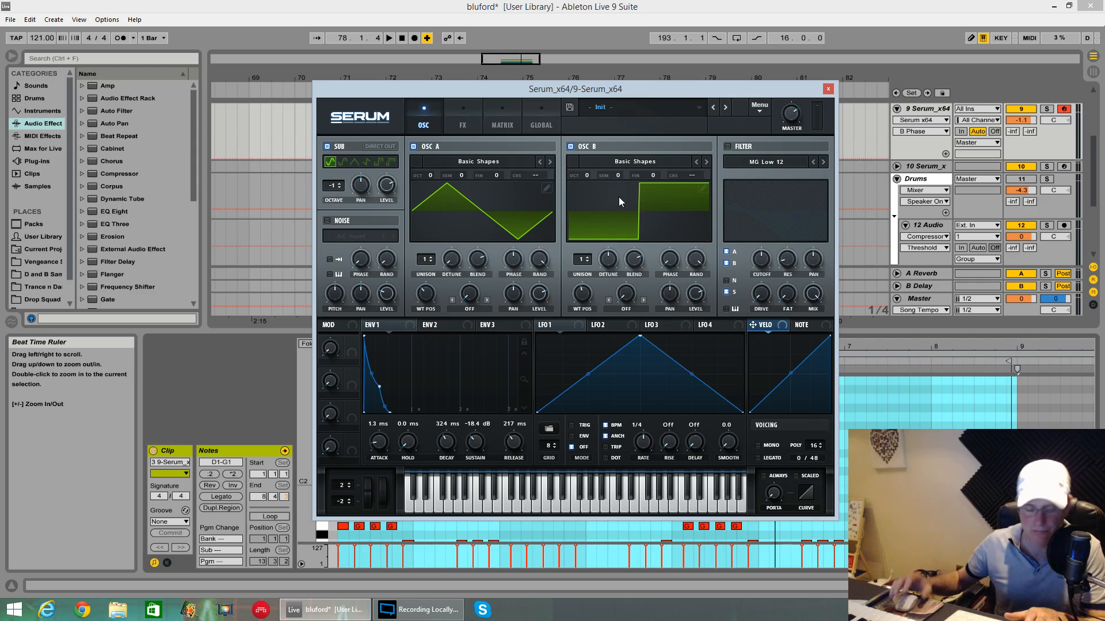
Lower oscillator B to octave -1 and play the clip before and after the change to compare the sound.
key(space)
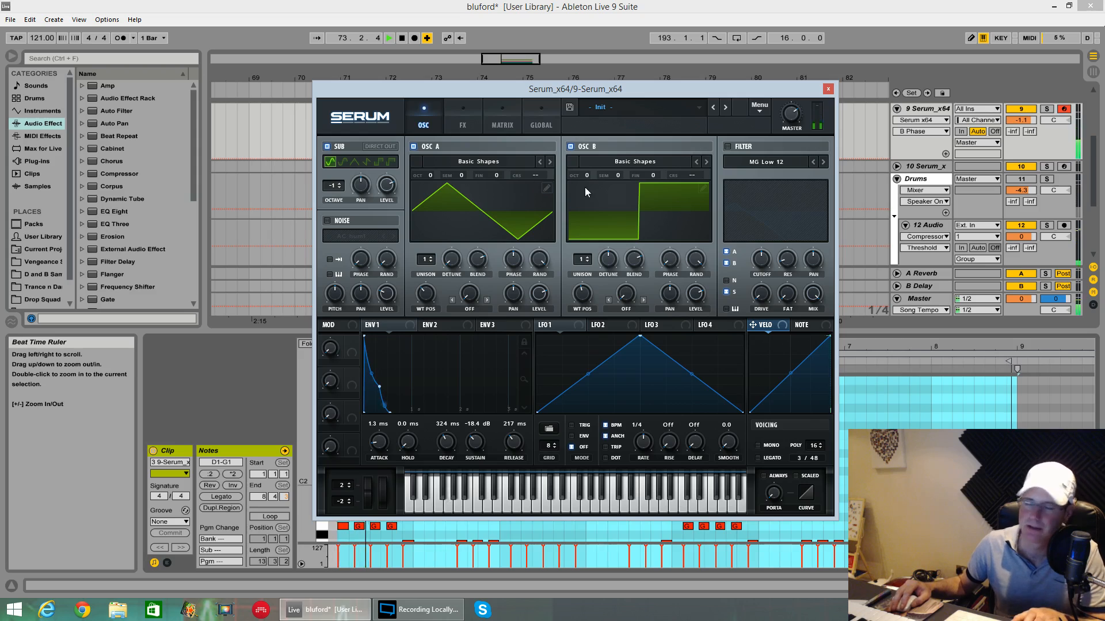
key(space)
drag(585, 177, 585, 187)
key(space)
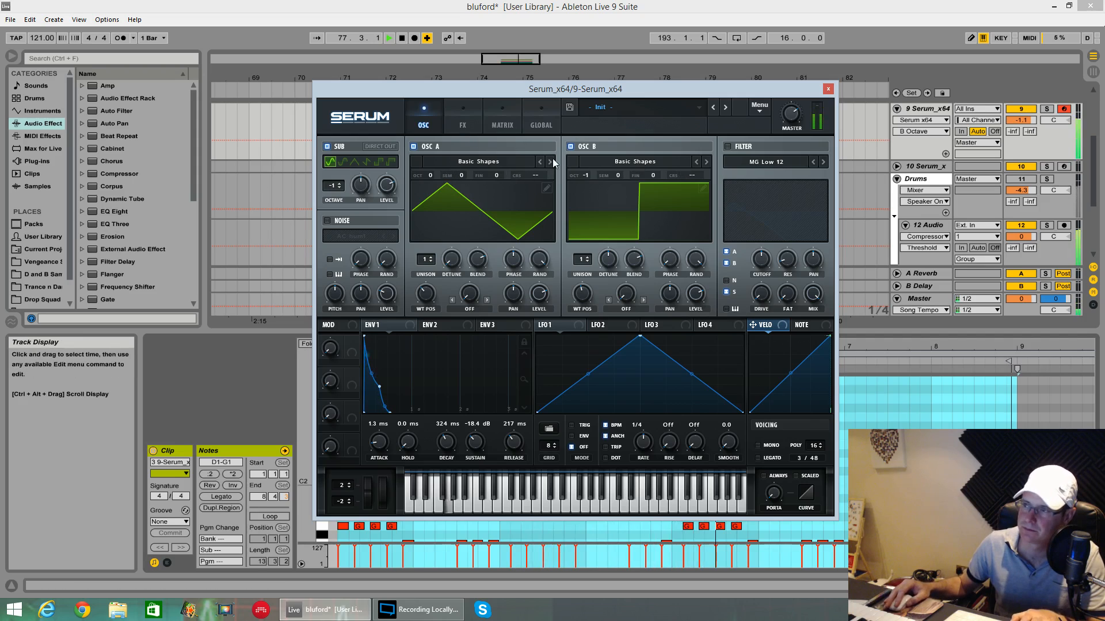
key(space)
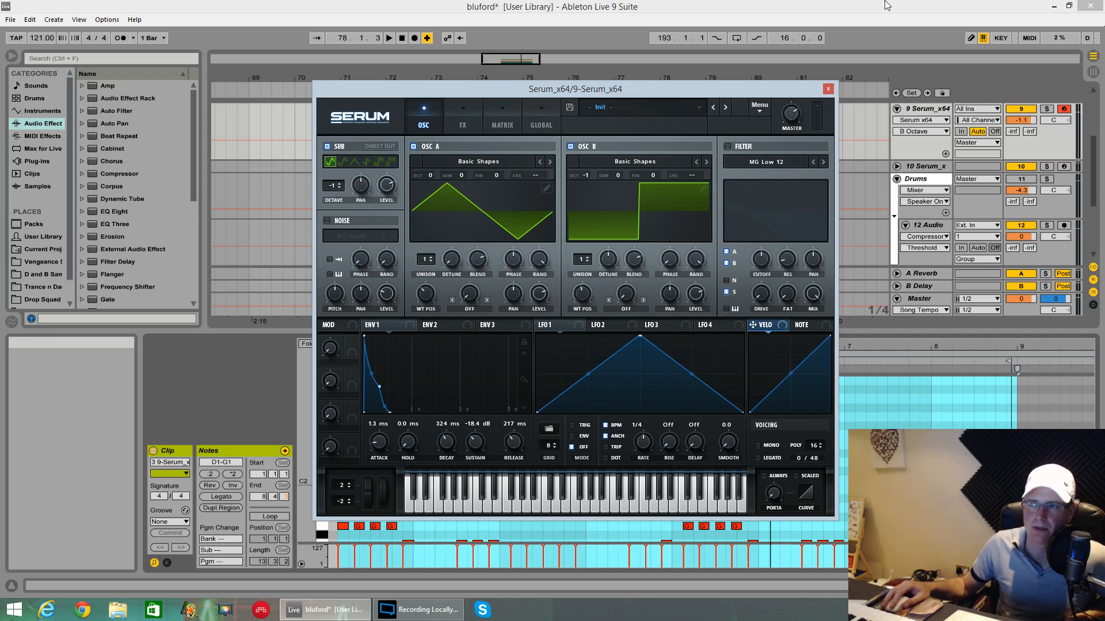
Enable the noise oscillator, load the Attacks_Kick sample XF_KikAtk_31 and adjust the noise pitch.
click(327, 220)
click(373, 237)
mouse_move(379, 263)
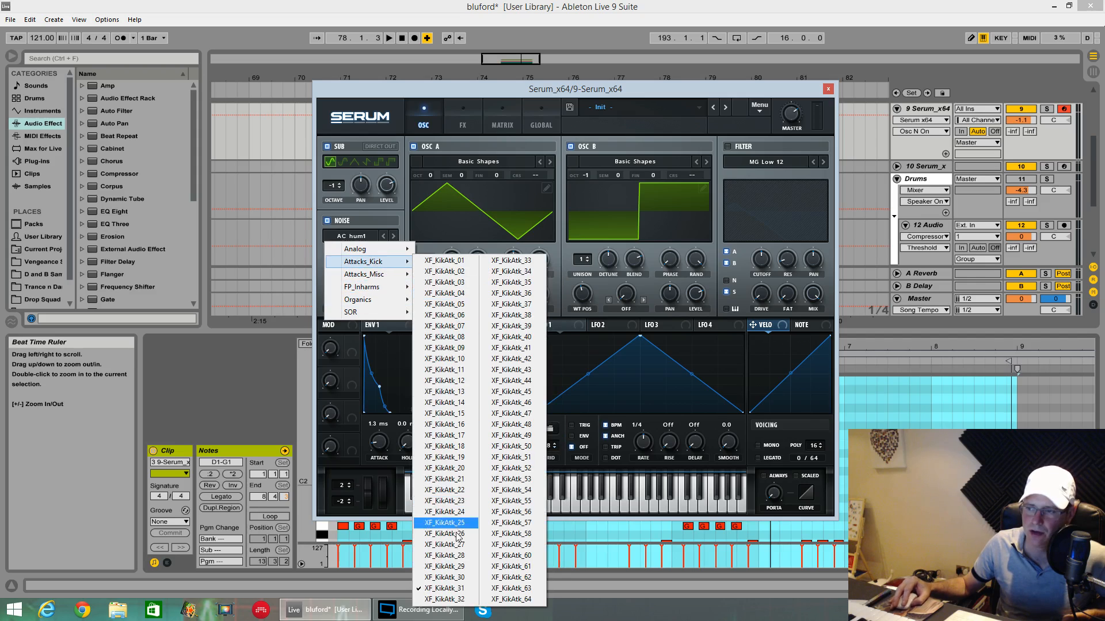
click(446, 588)
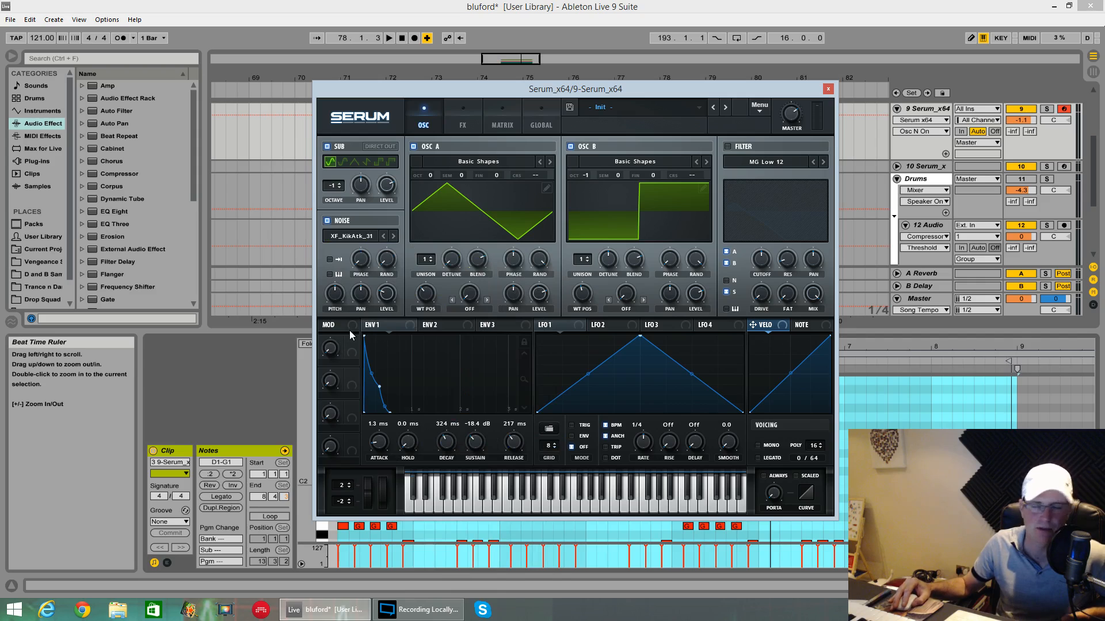
drag(330, 291, 323, 274)
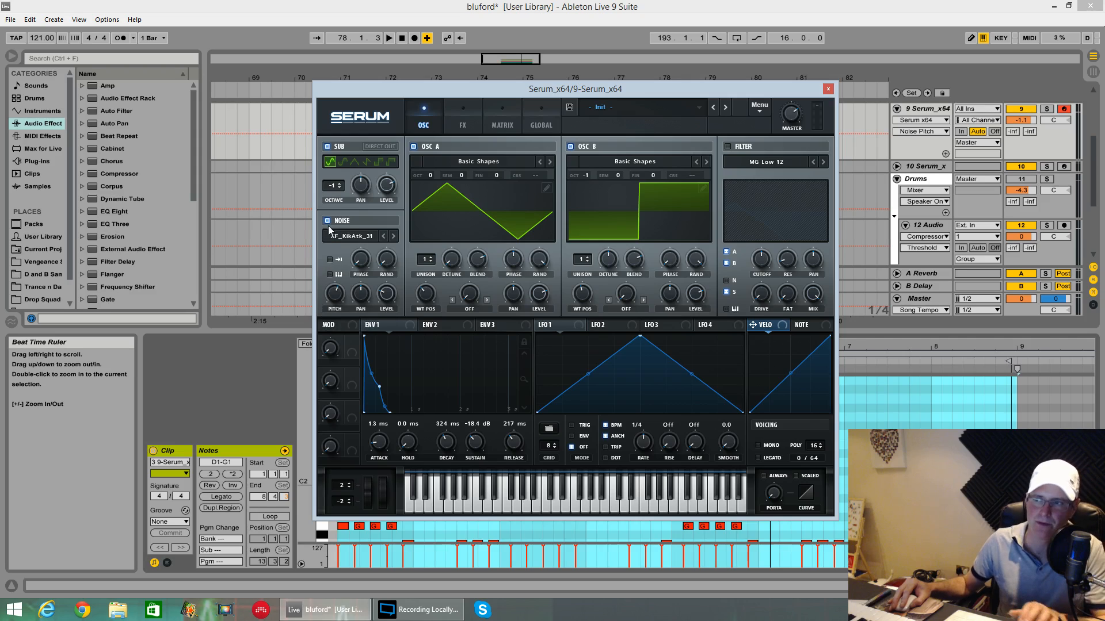
Isolate the noise by disabling the sub and oscillators A and B, then play the clip with noise one-shot mode enabled.
click(327, 146)
click(414, 146)
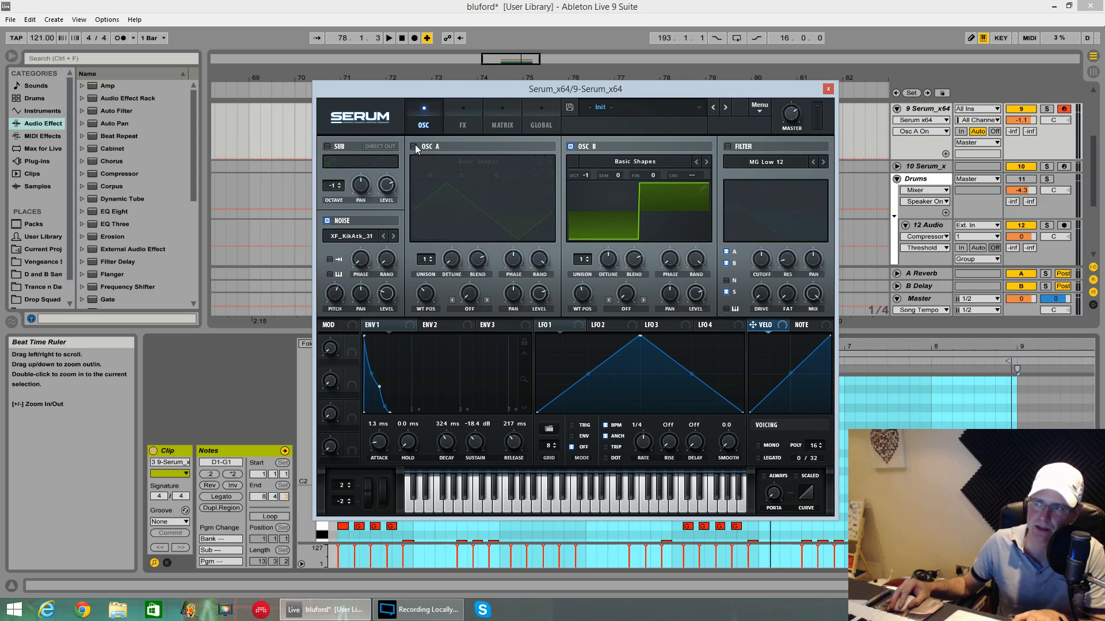
click(570, 146)
key(space)
click(330, 260)
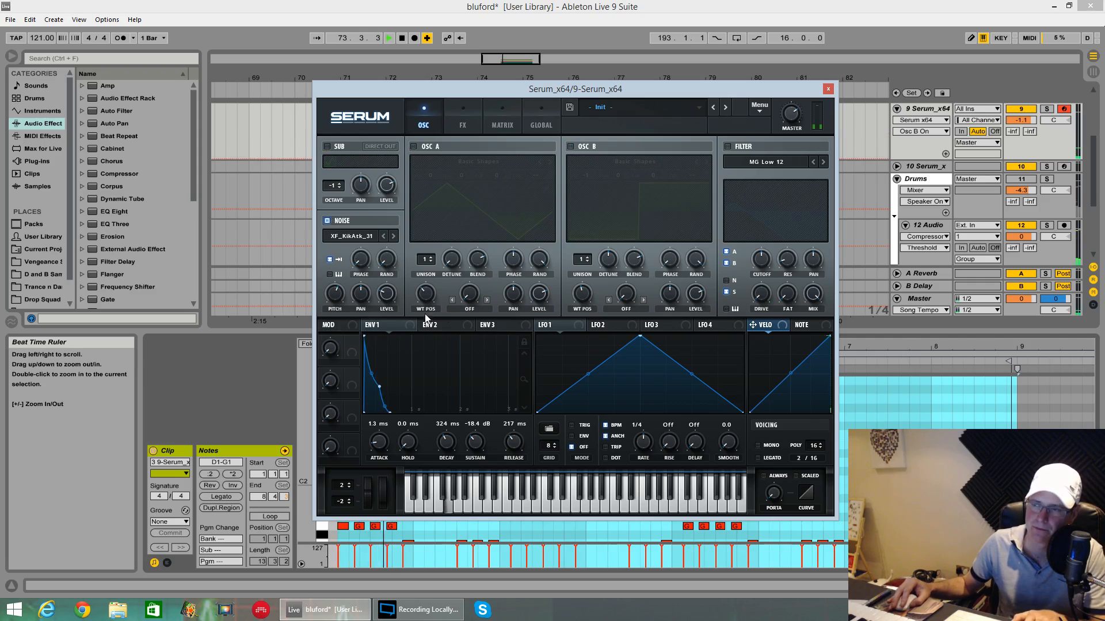
Adjust the noise level and set the noise pitch to about 58% while the clip plays.
drag(384, 300, 387, 294)
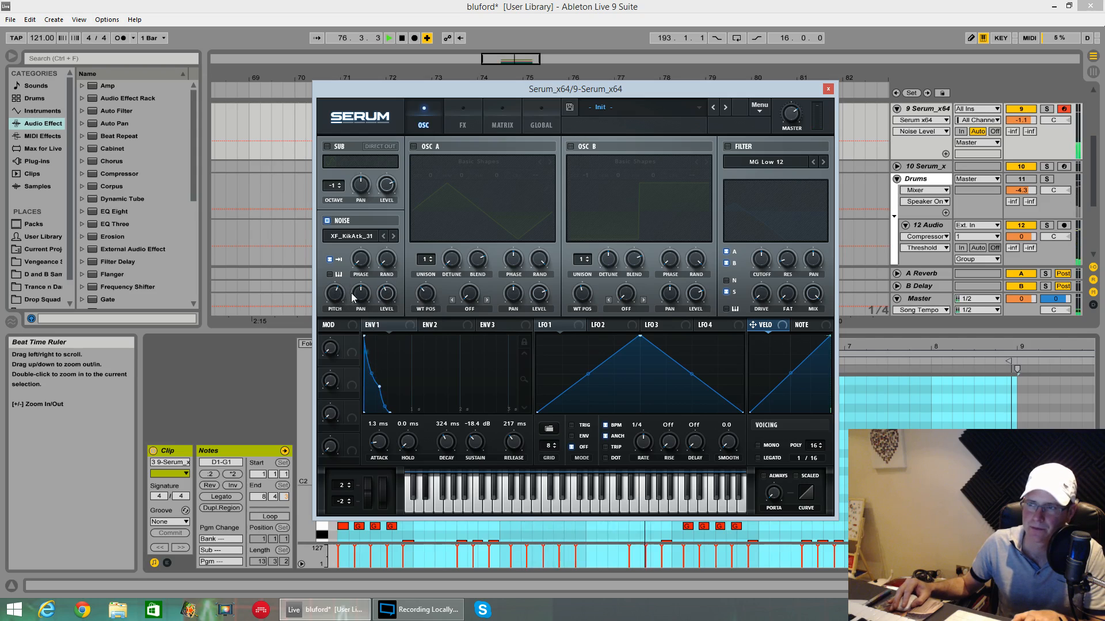
drag(332, 305, 344, 333)
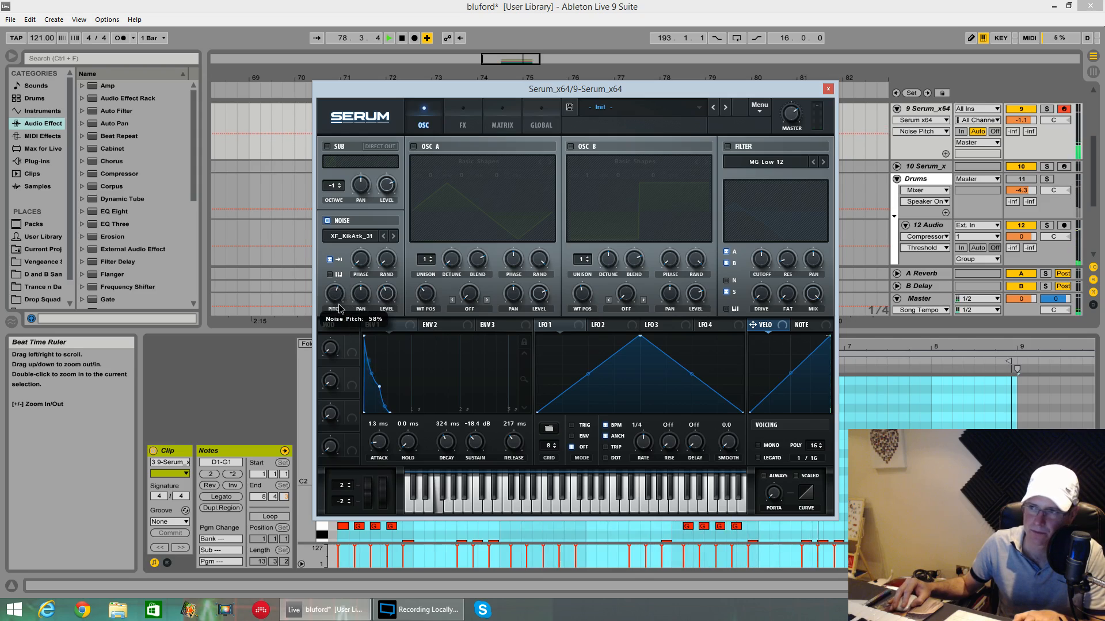
click(385, 293)
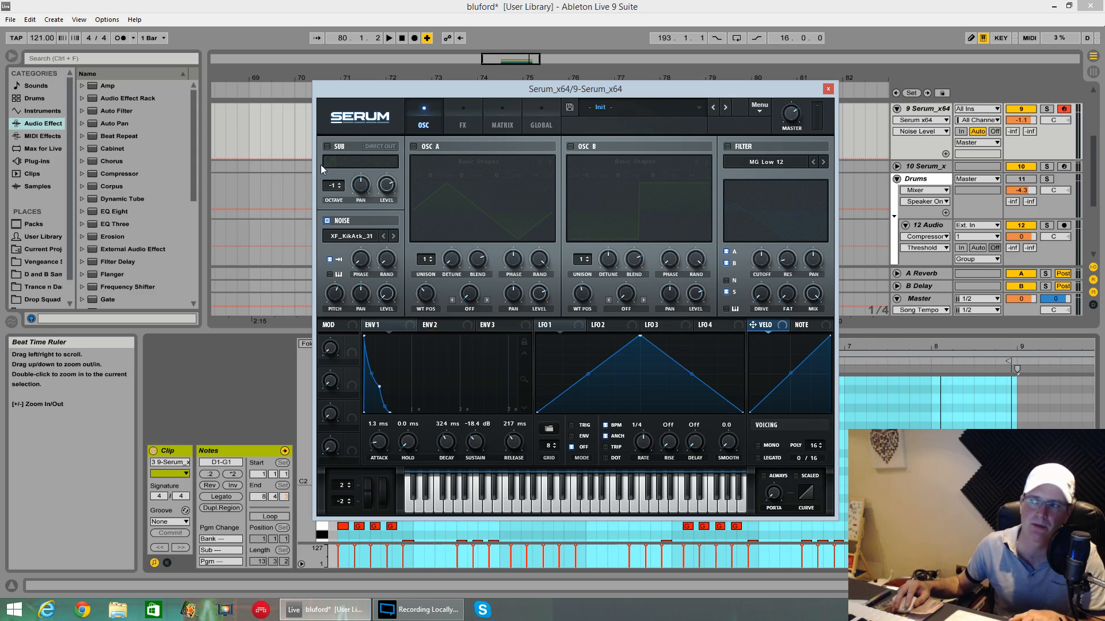
Re-enable the sub oscillator and oscillators A and B, and audition them together with the noise attack.
click(326, 147)
click(413, 147)
key(space)
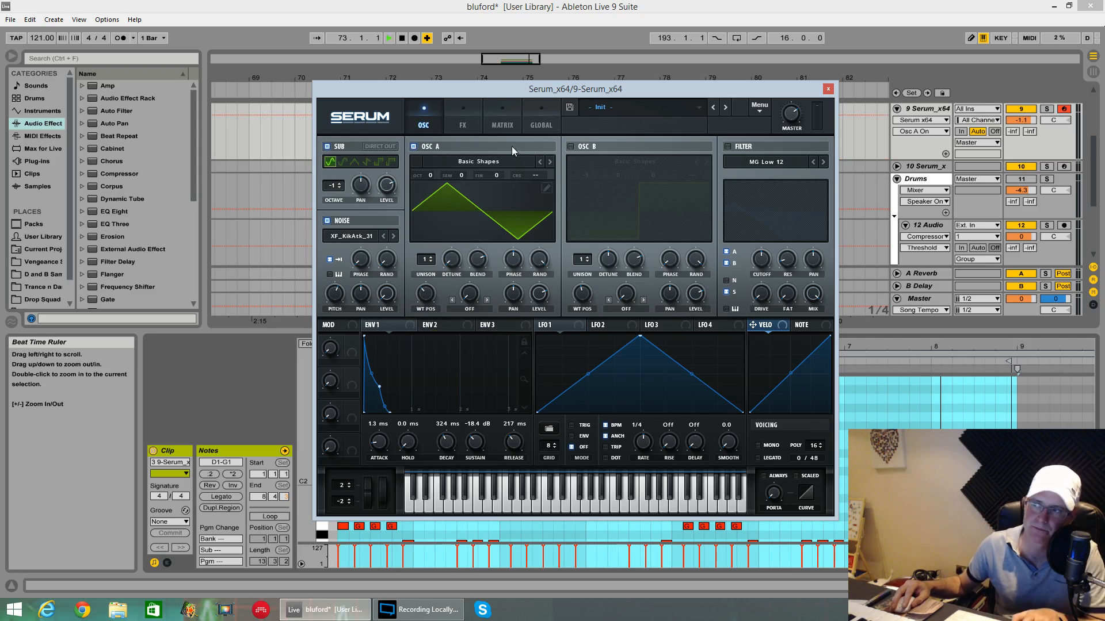
click(569, 146)
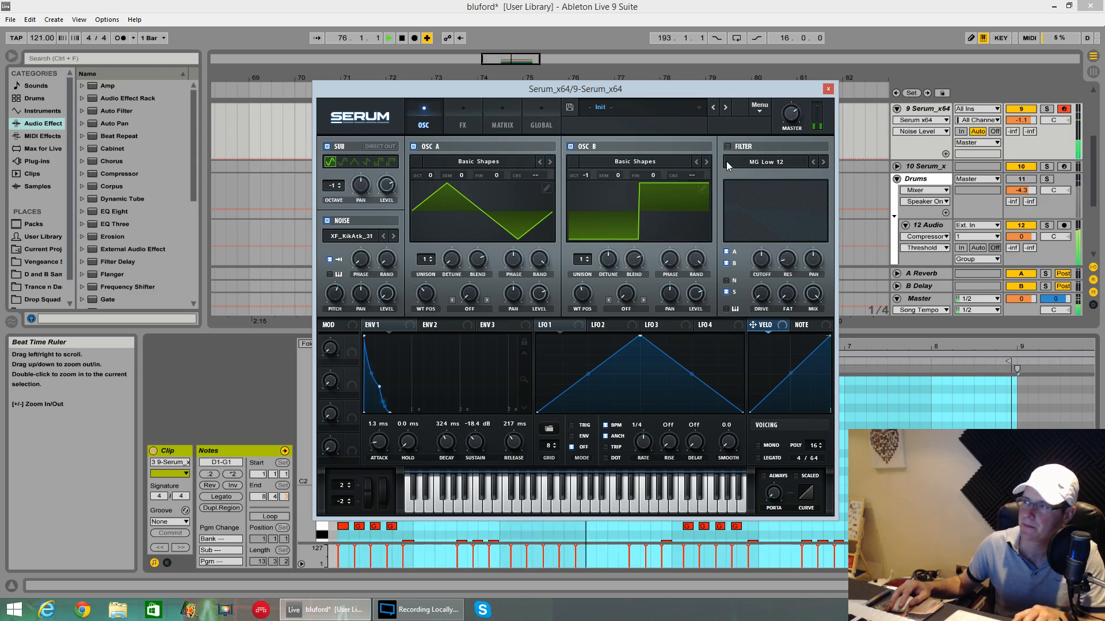
key(space)
Enable the MG Low 12 filter, lower its cutoff, raise the resonance, set Fat to about 12%, and audition the result.
click(727, 146)
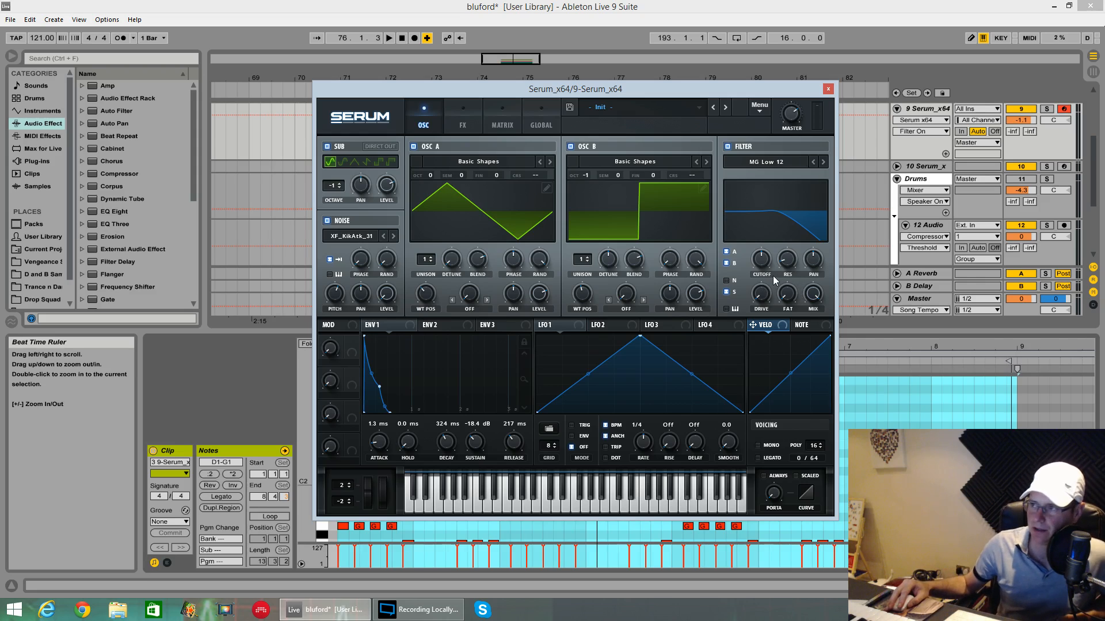
drag(768, 275, 764, 302)
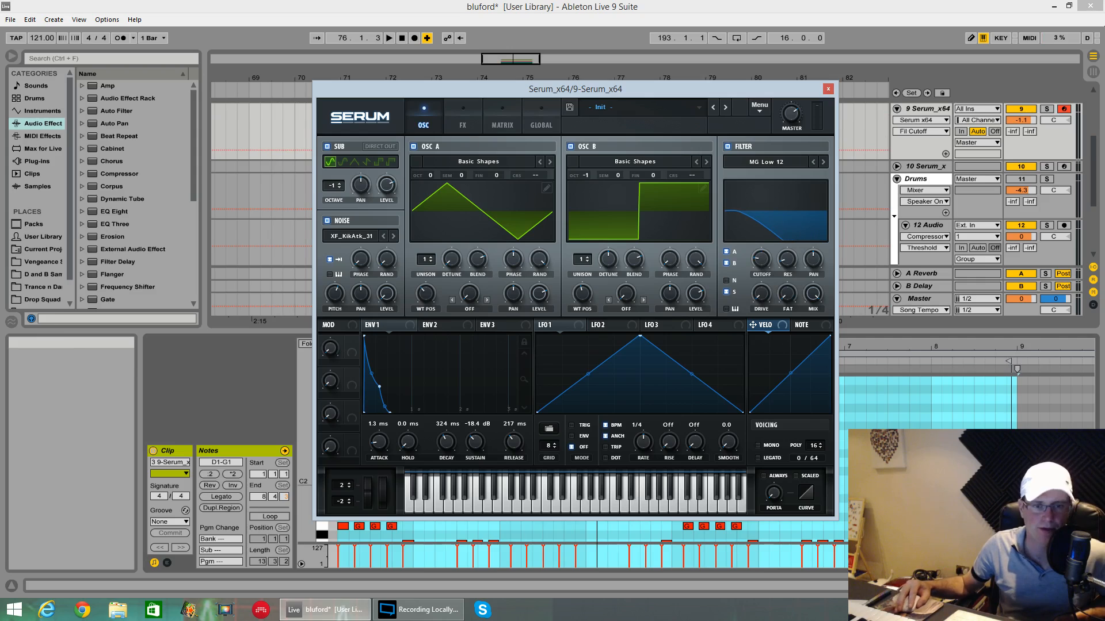
click(247, 377)
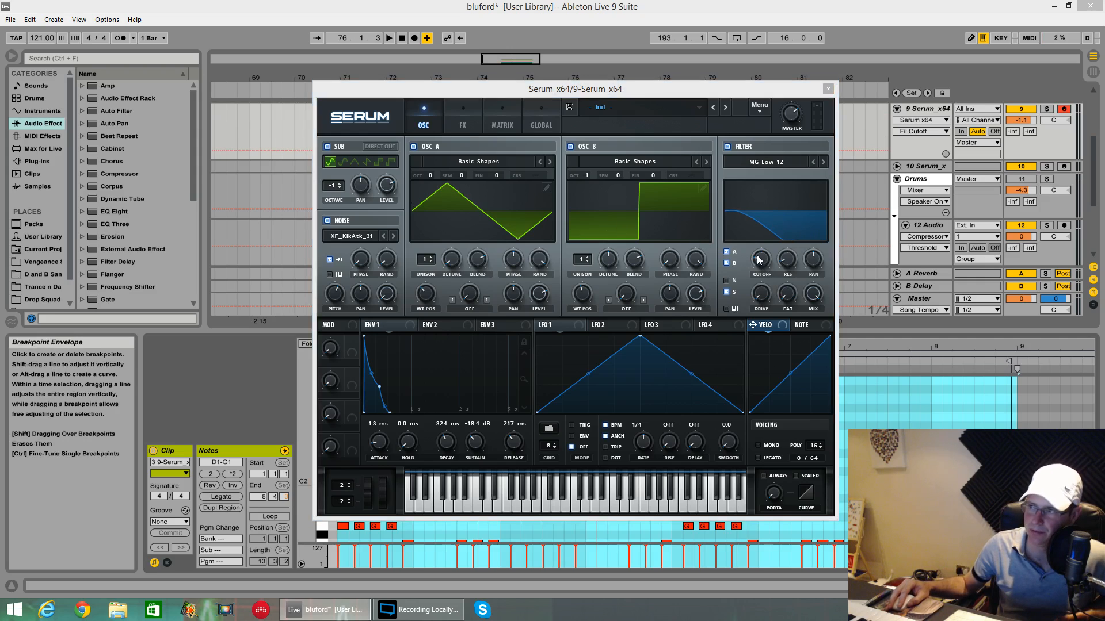
drag(758, 259, 791, 236)
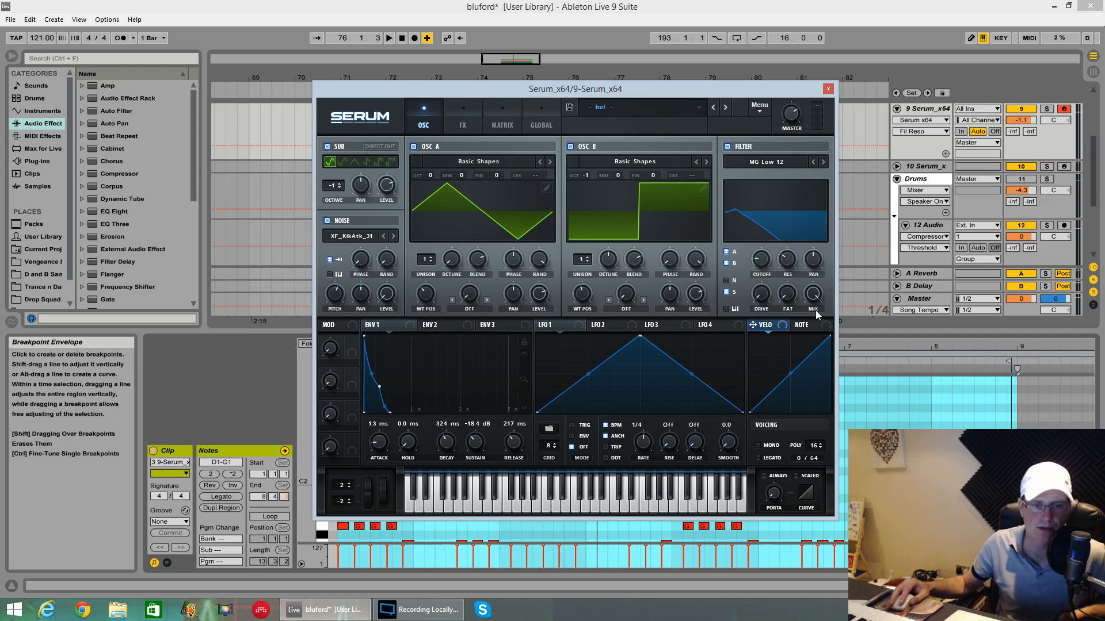
drag(768, 303, 786, 279)
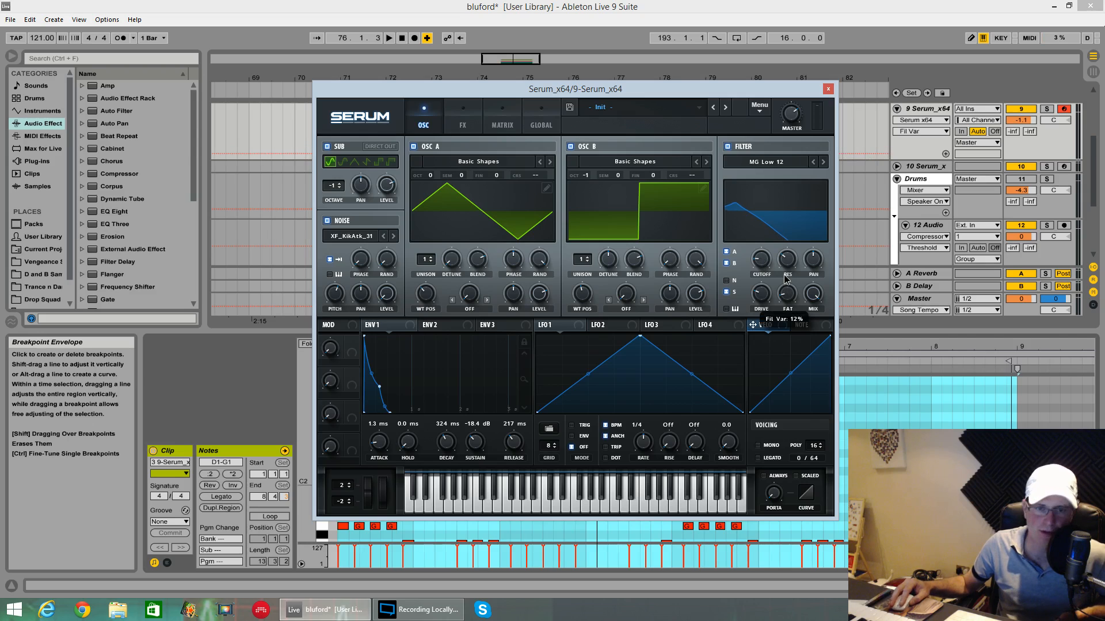
key(space)
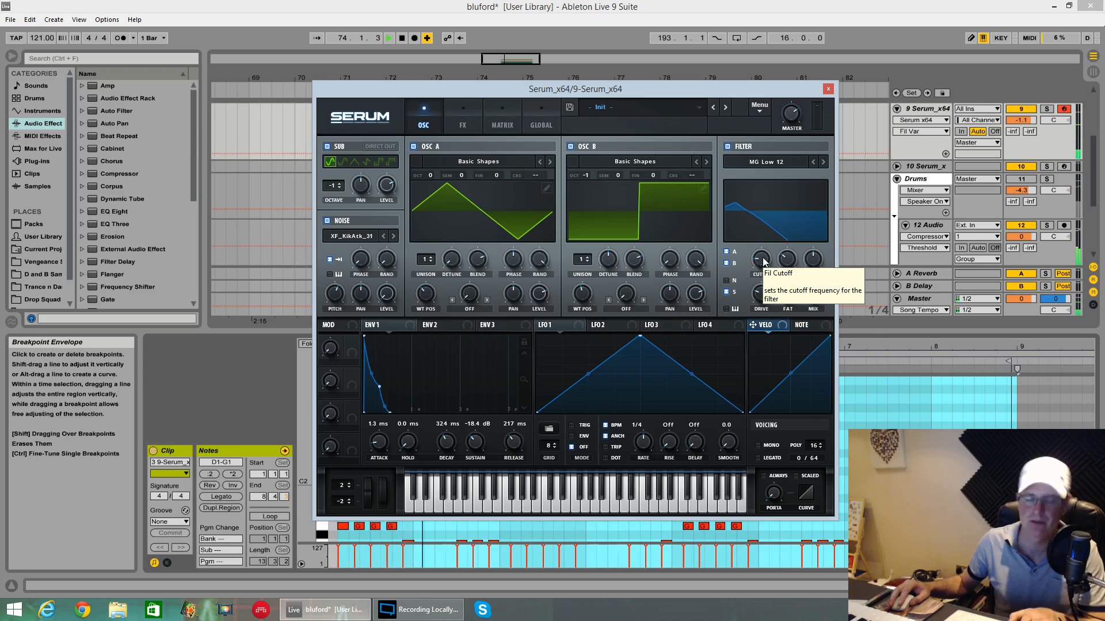
key(space)
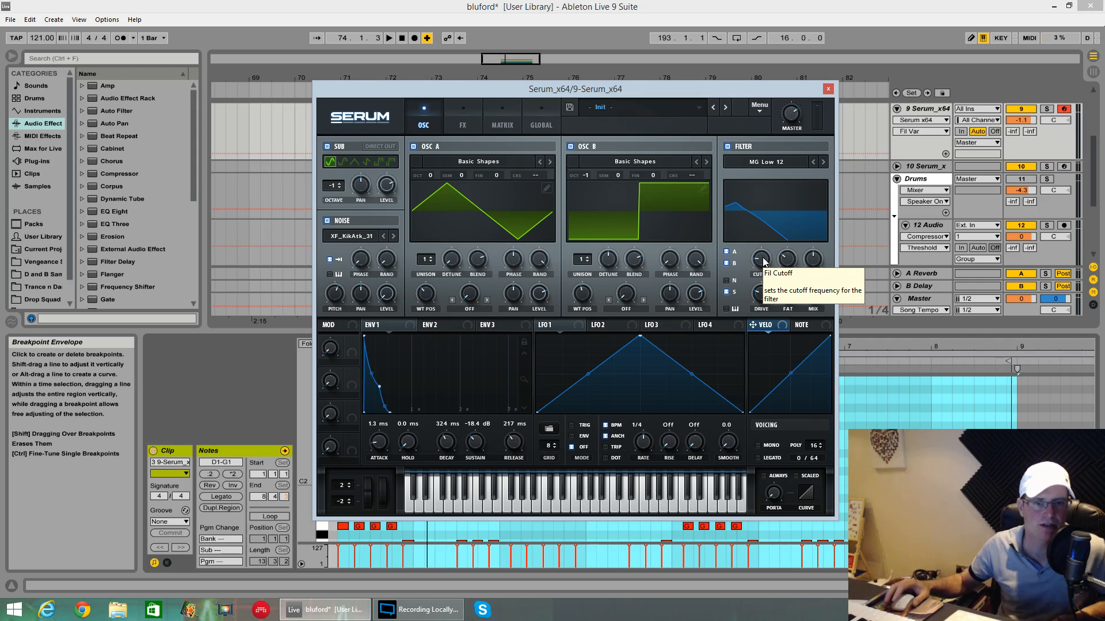
Assign Envelope 2 to the filter cutoff and adjust its modulation amount.
click(440, 328)
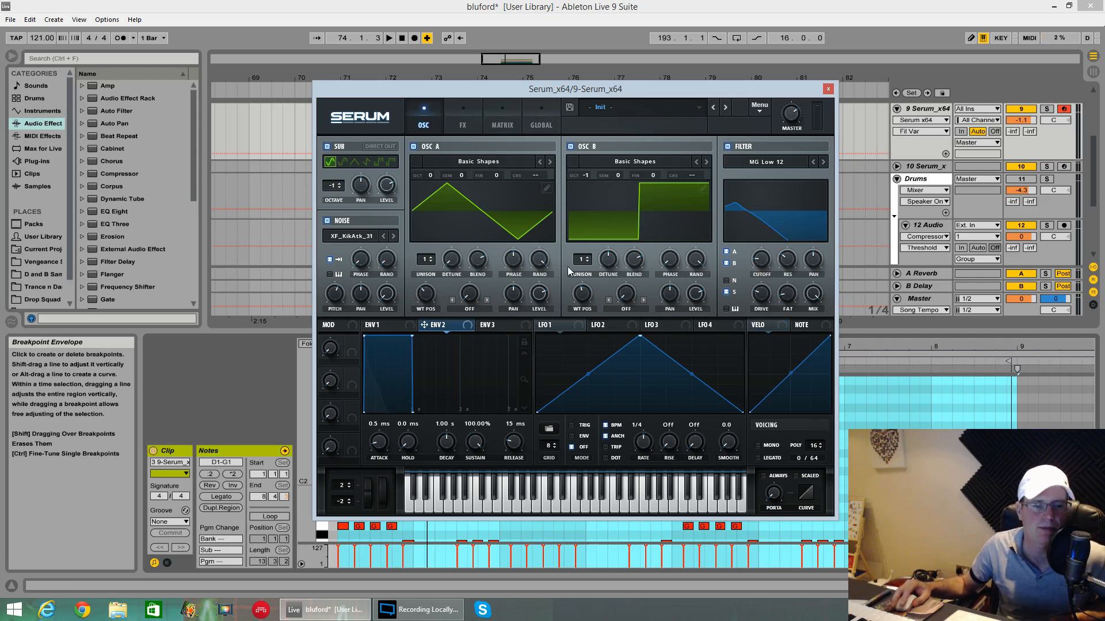
click(54, 406)
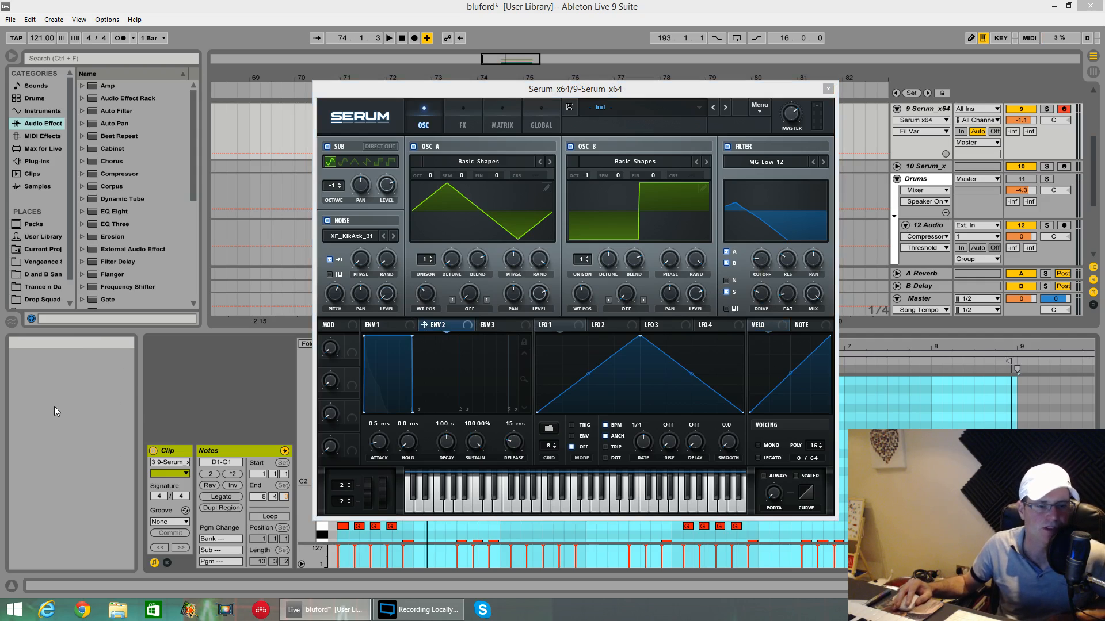
click(421, 326)
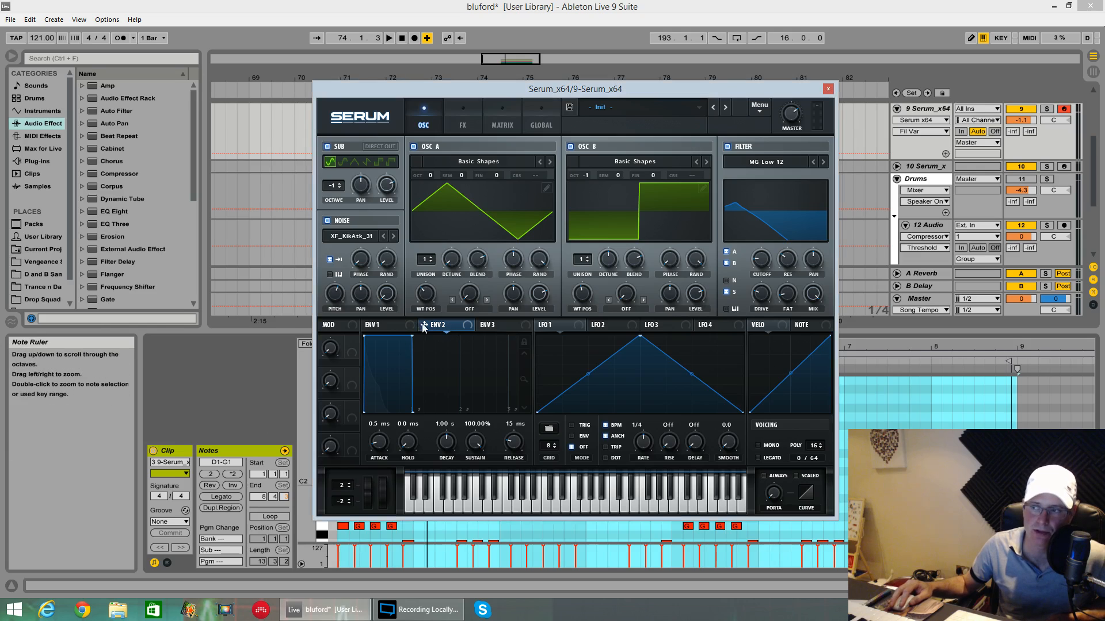
drag(423, 327, 750, 273)
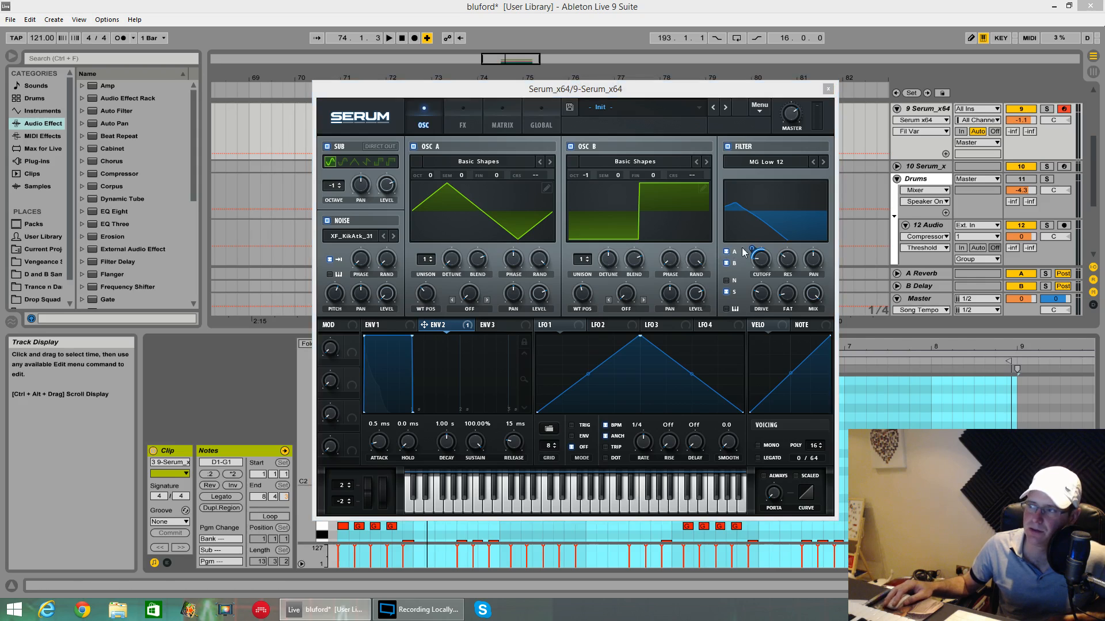
drag(743, 252, 746, 247)
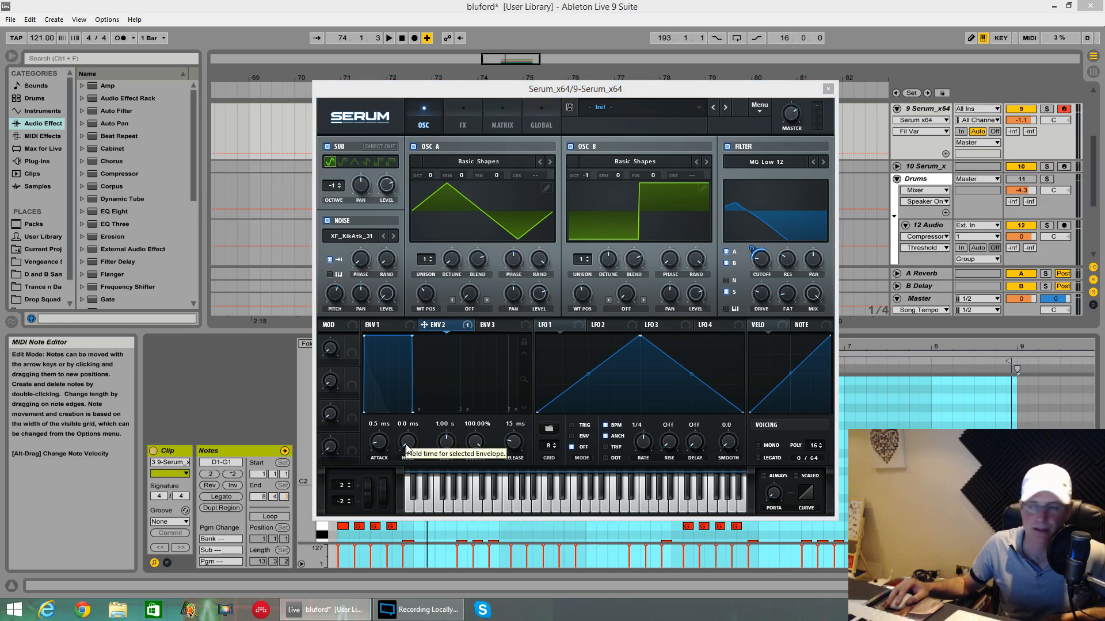
Shape Envelope 2 with sustain 0% and decay 205 ms, and adjust its decay curve while the clip plays.
drag(484, 441, 500, 578)
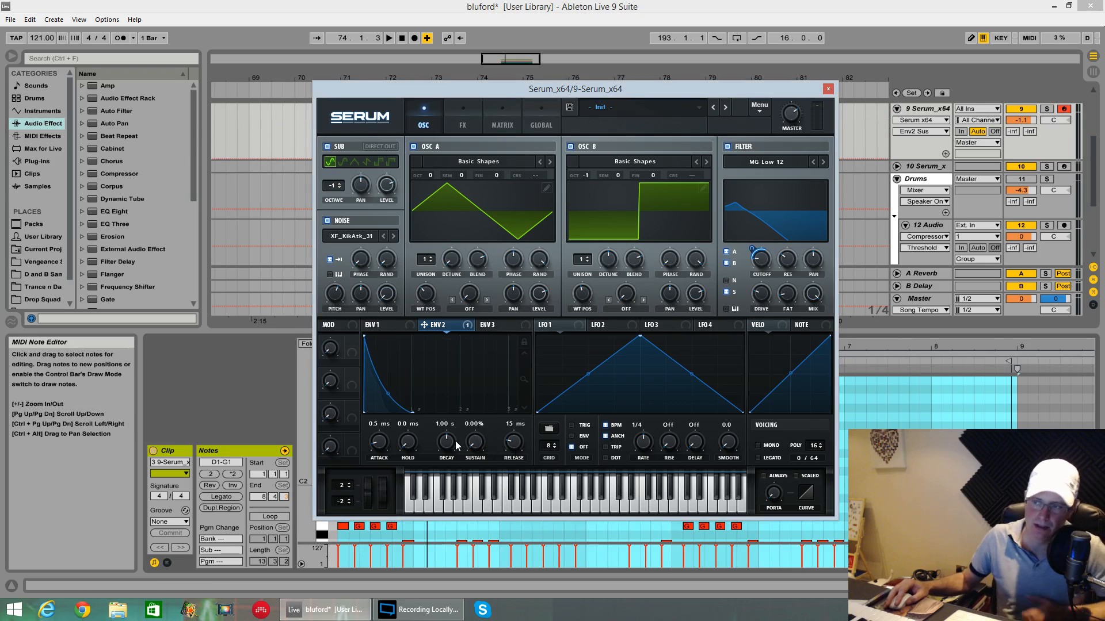
drag(457, 444, 452, 488)
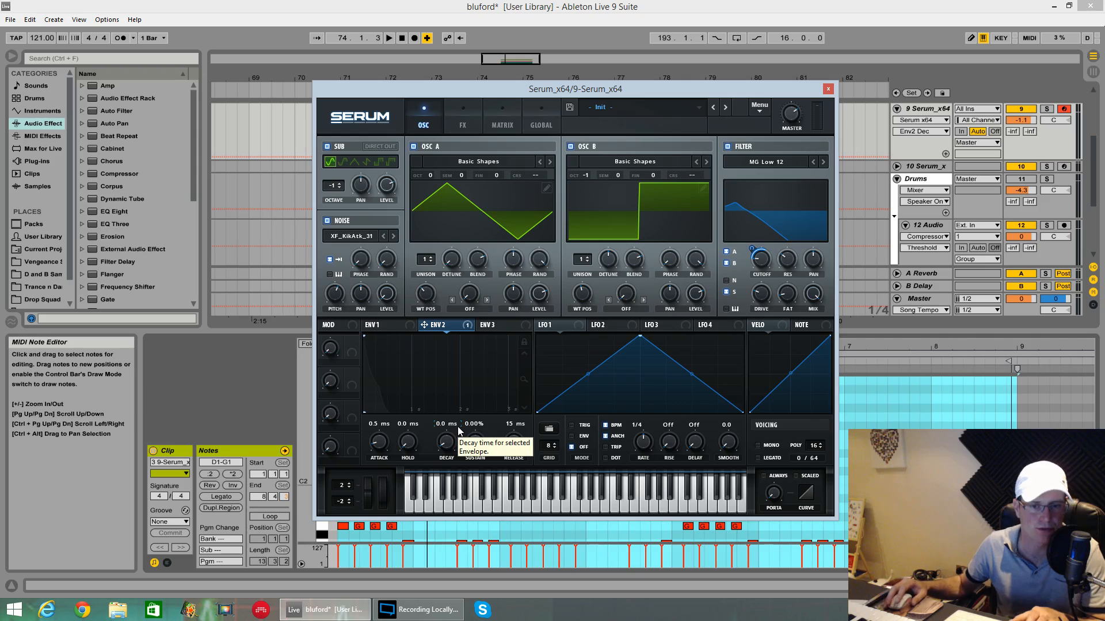
key(space)
drag(447, 449, 448, 409)
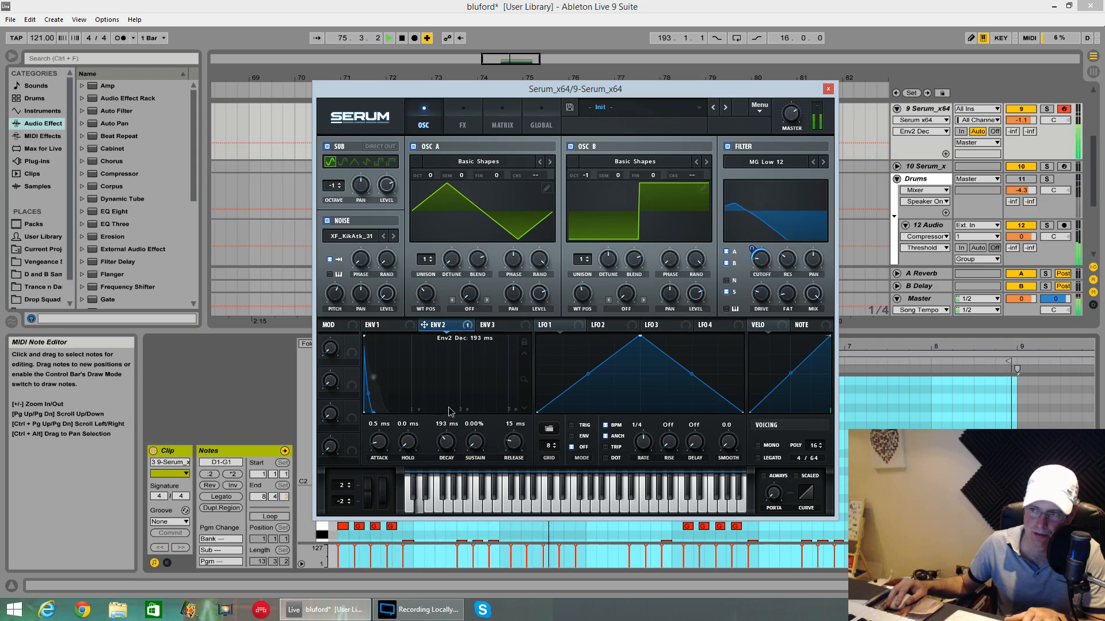
drag(447, 406, 442, 392)
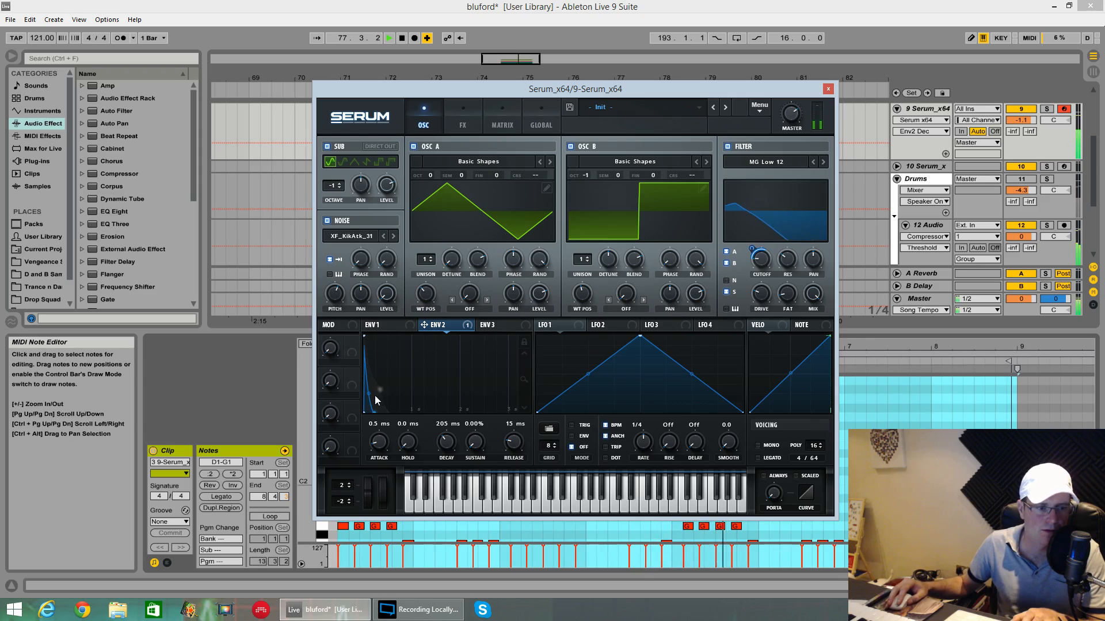
drag(369, 393, 369, 387)
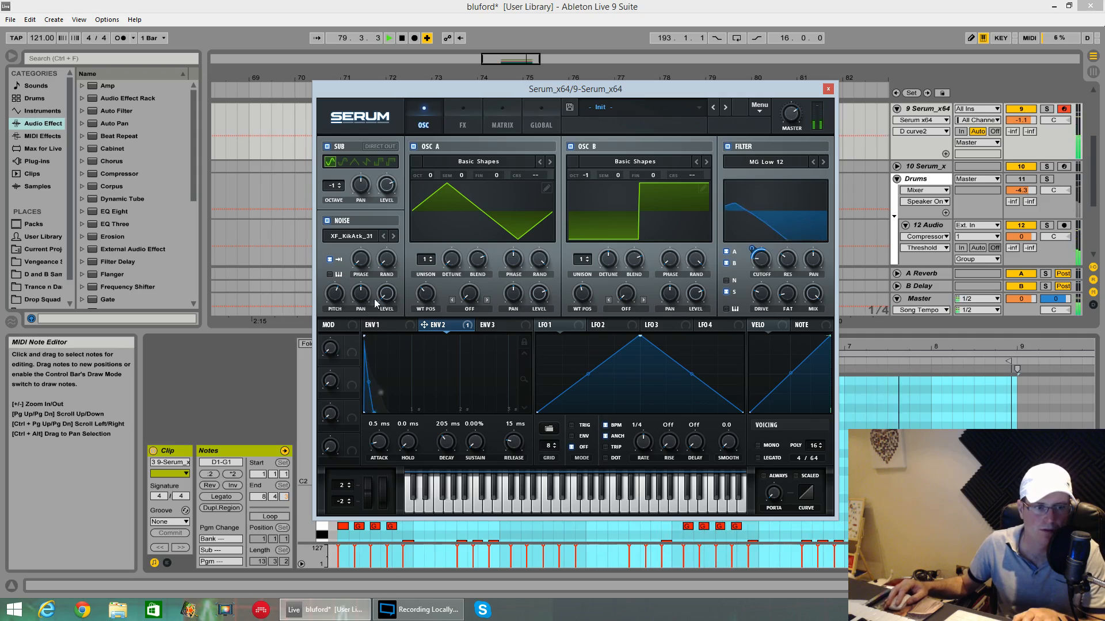
key(space)
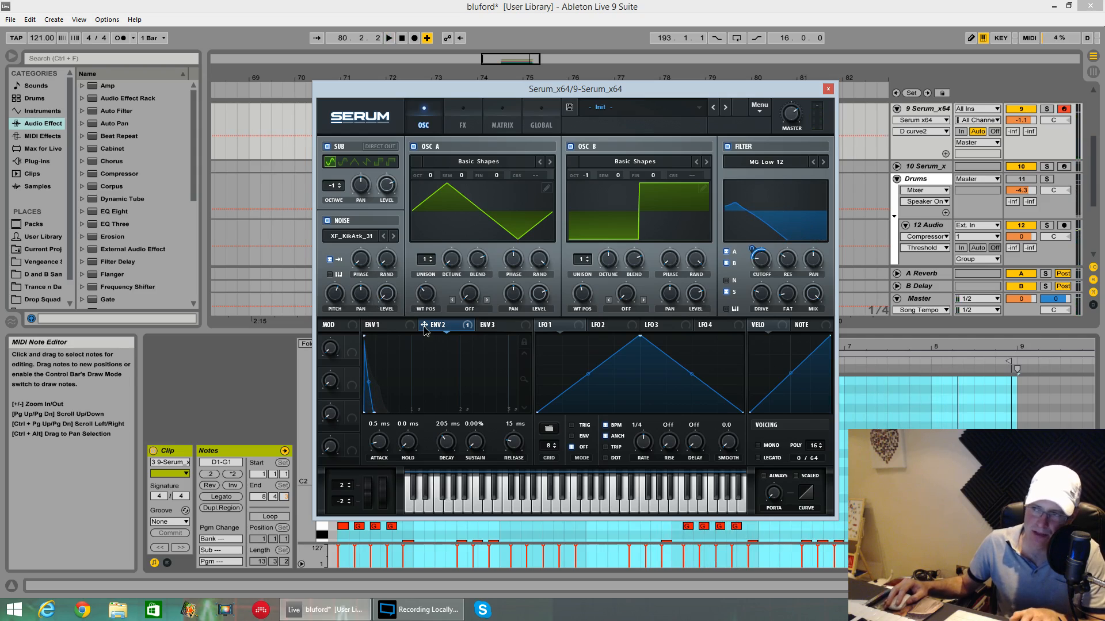
Assign Envelope 2 to the noise level with an amount of 58 and play the clip to audition it.
drag(424, 327, 385, 309)
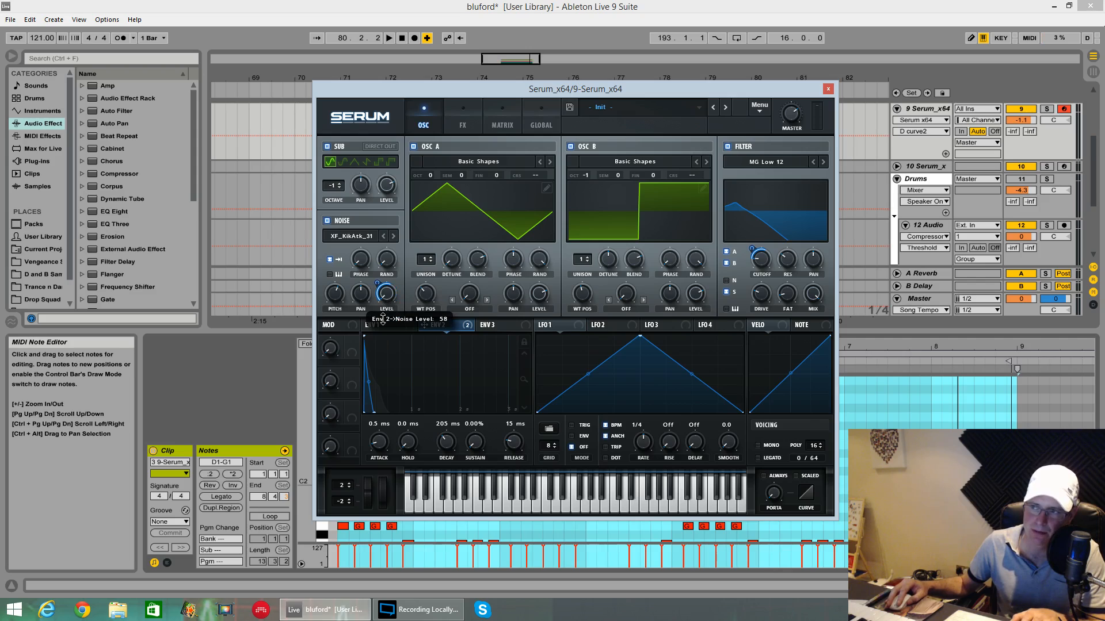
key(space)
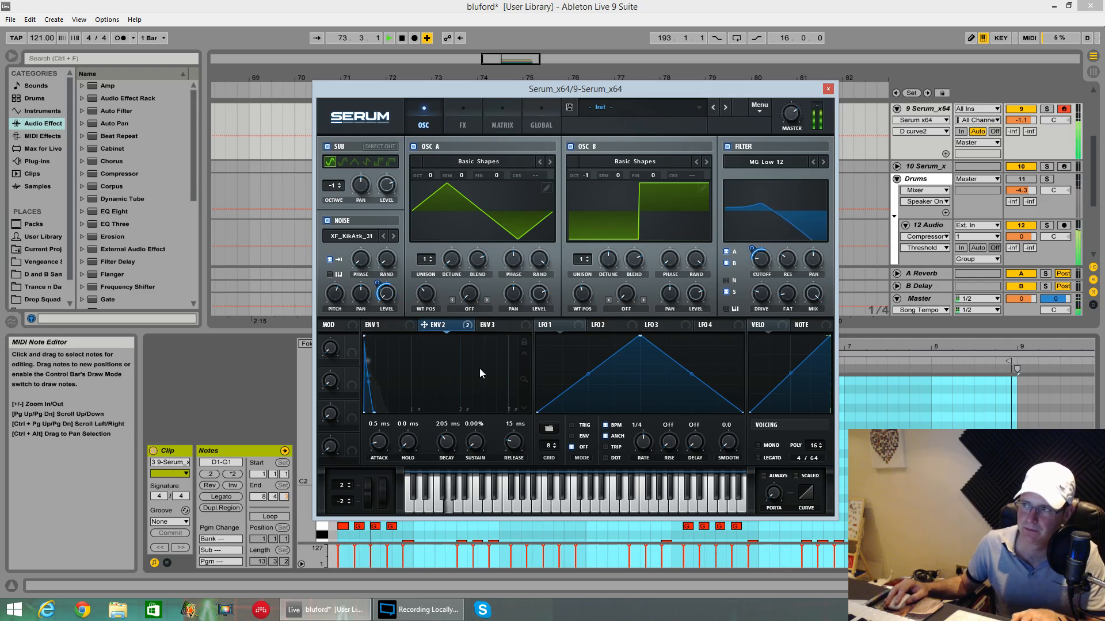
key(space)
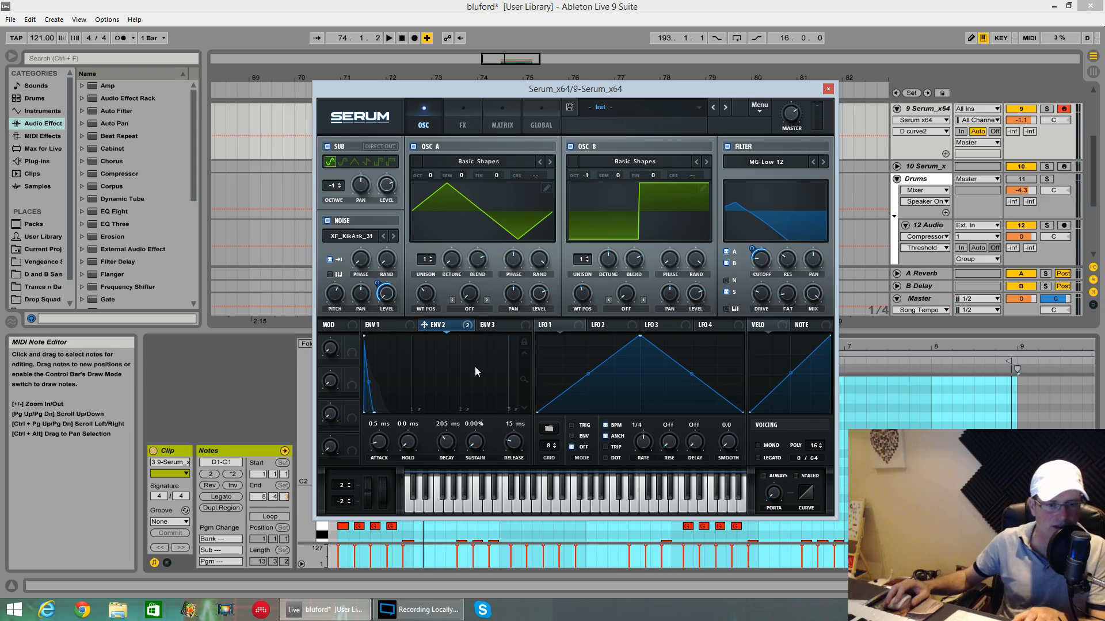
key(space)
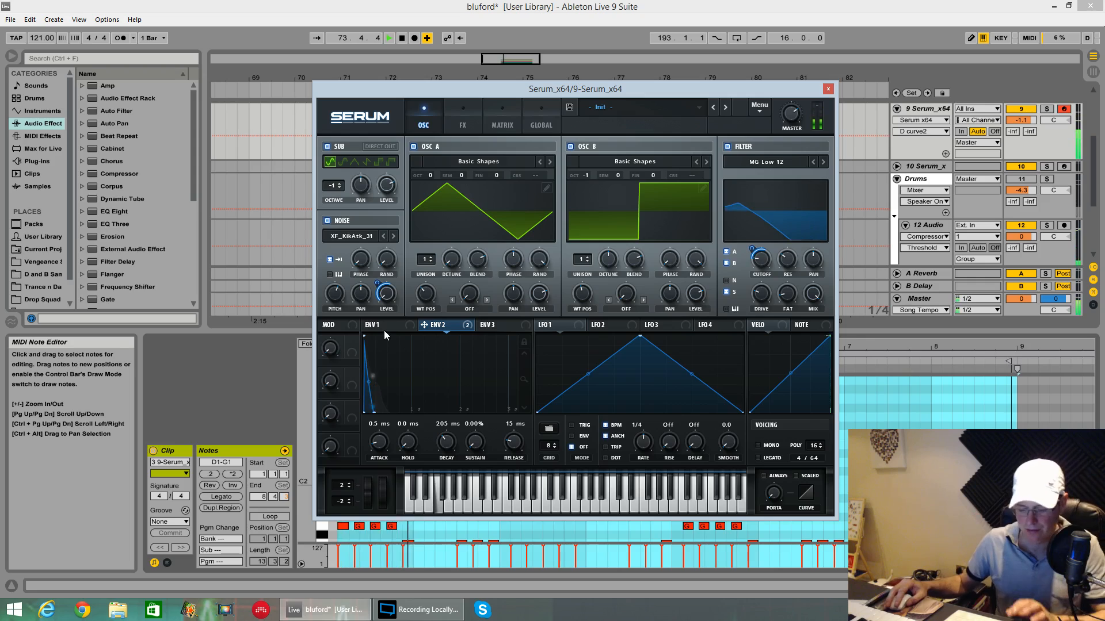
Set Envelope 2's decay to 230 ms and play the clip to audition it.
key(space)
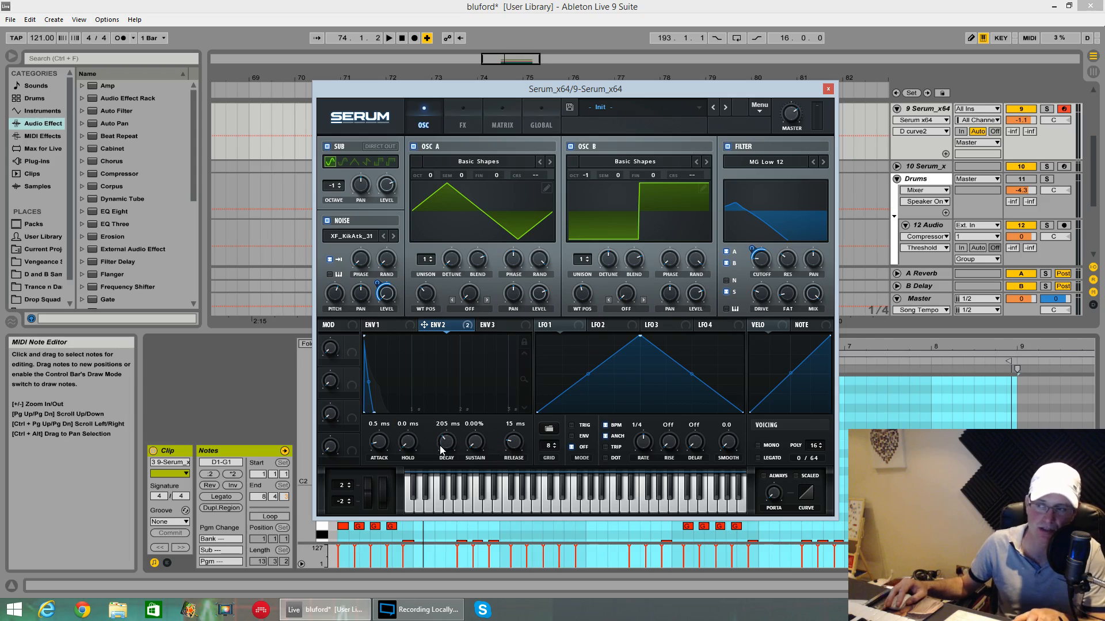
mouse_move(441, 447)
mouse_down()
mouse_move(441, 433)
mouse_move(443, 443)
mouse_up()
key(space)
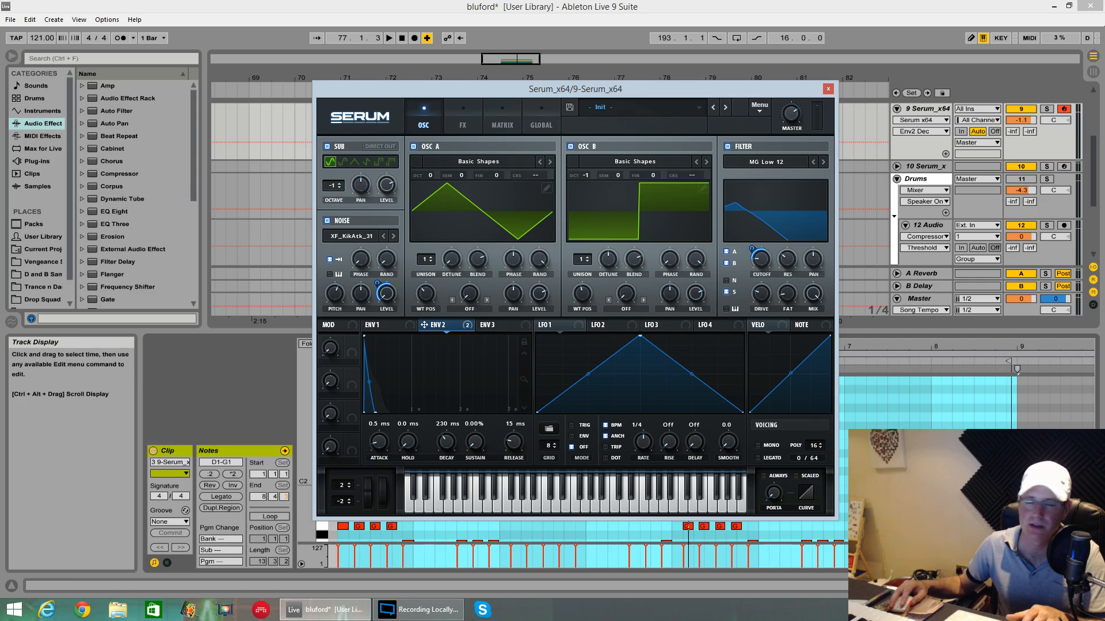
click(34, 99)
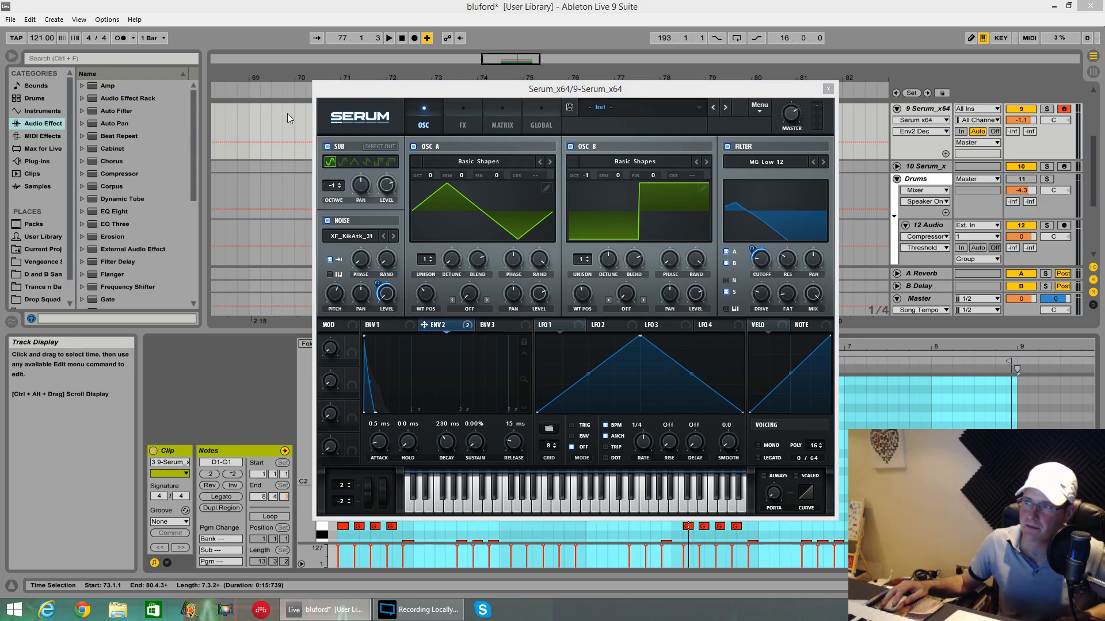
Enable the Tube distortion effect, set its mix to about 58%, and play the clip to audition it.
click(463, 124)
click(332, 165)
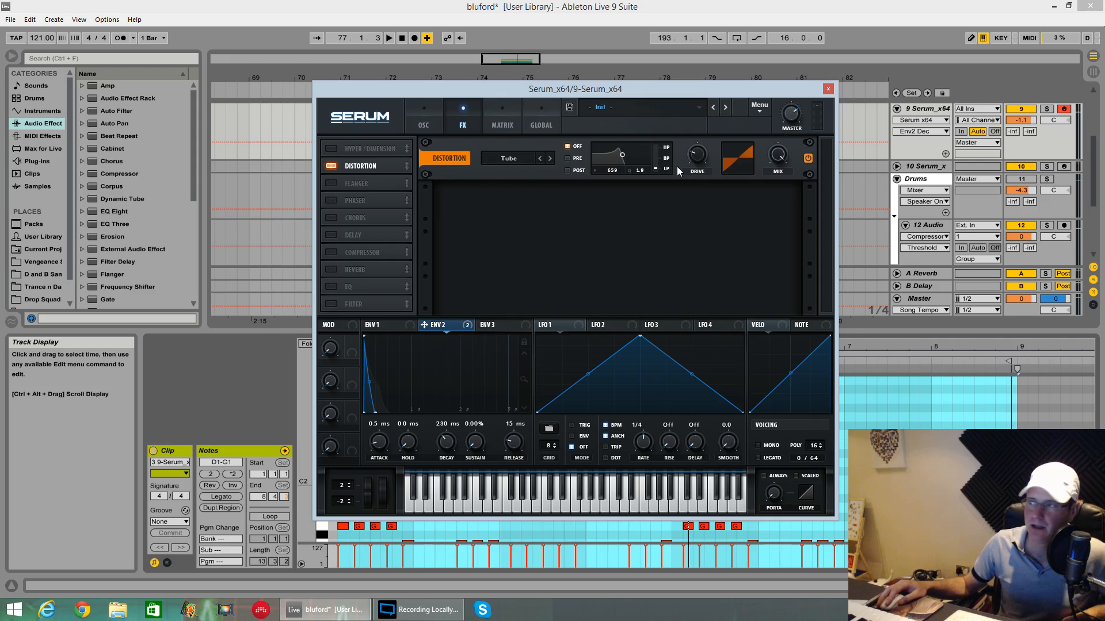
click(774, 160)
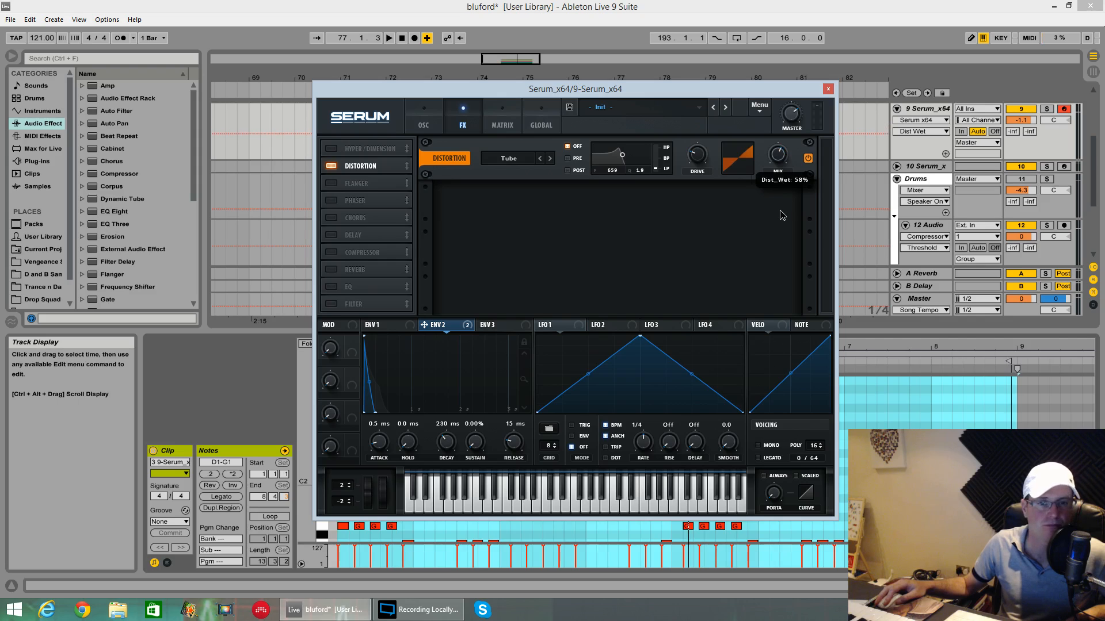
drag(782, 215, 774, 241)
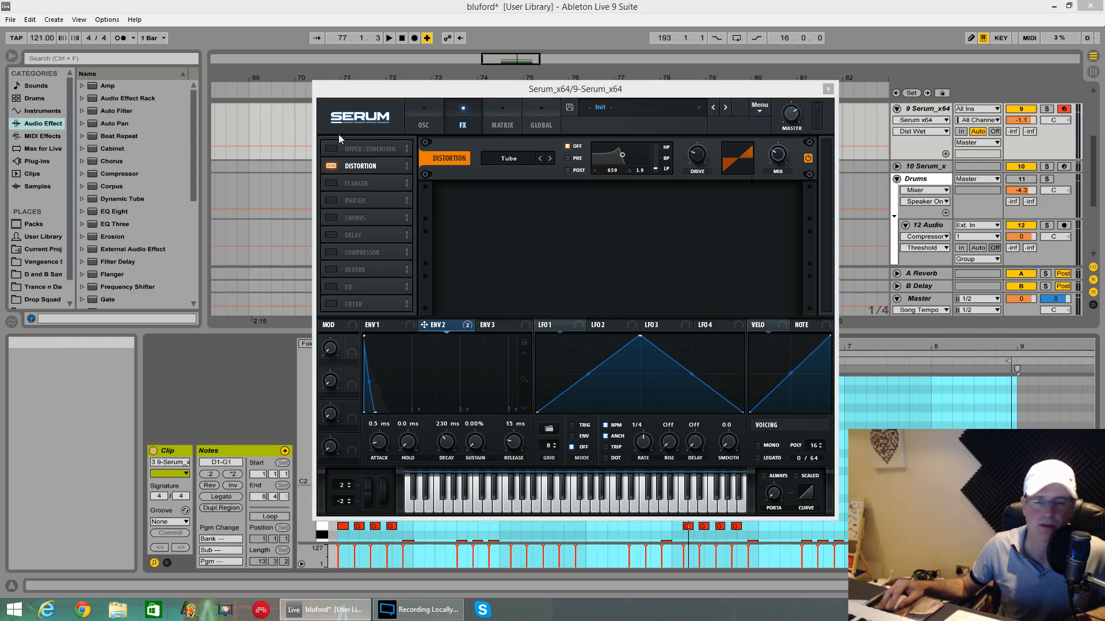
click(773, 158)
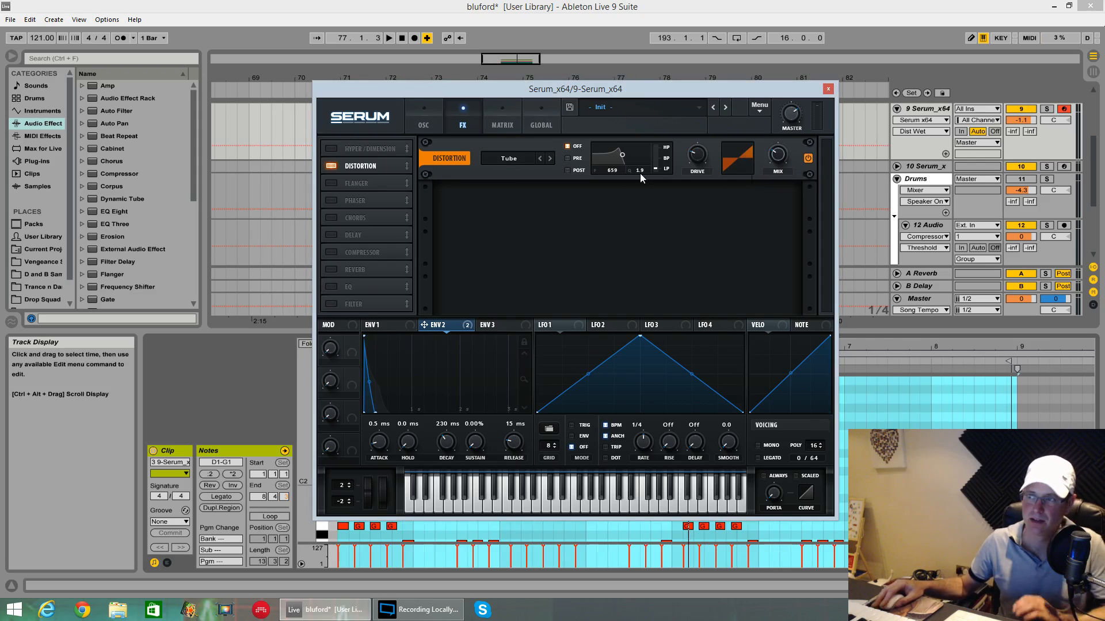
key(space)
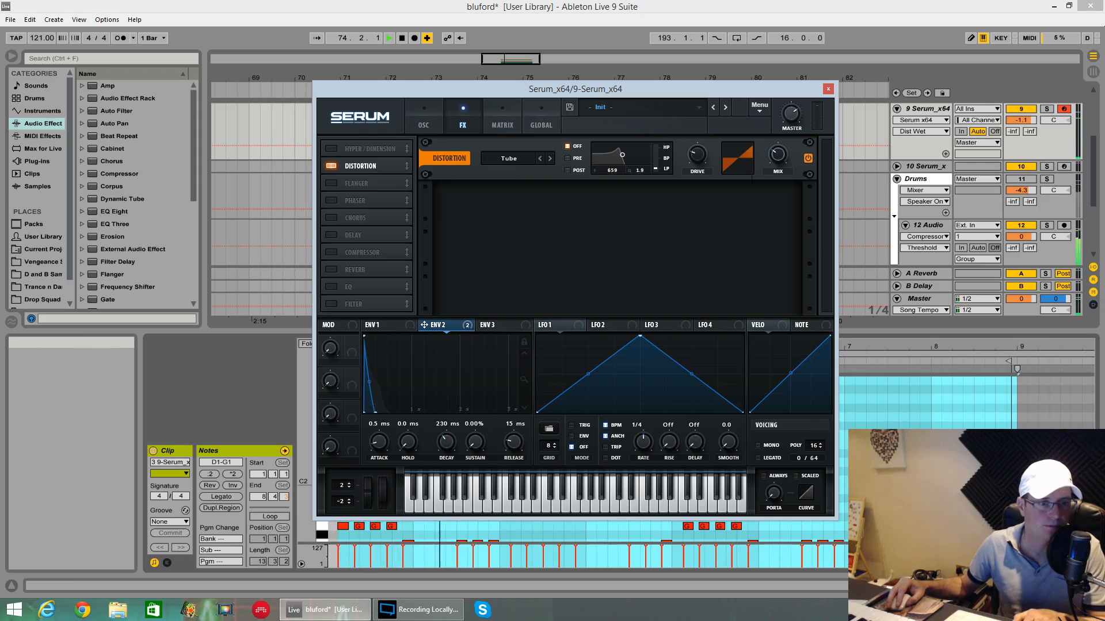
Enable the Compressor effect, raise its gain, and play the clip to audition it.
click(337, 251)
key(space)
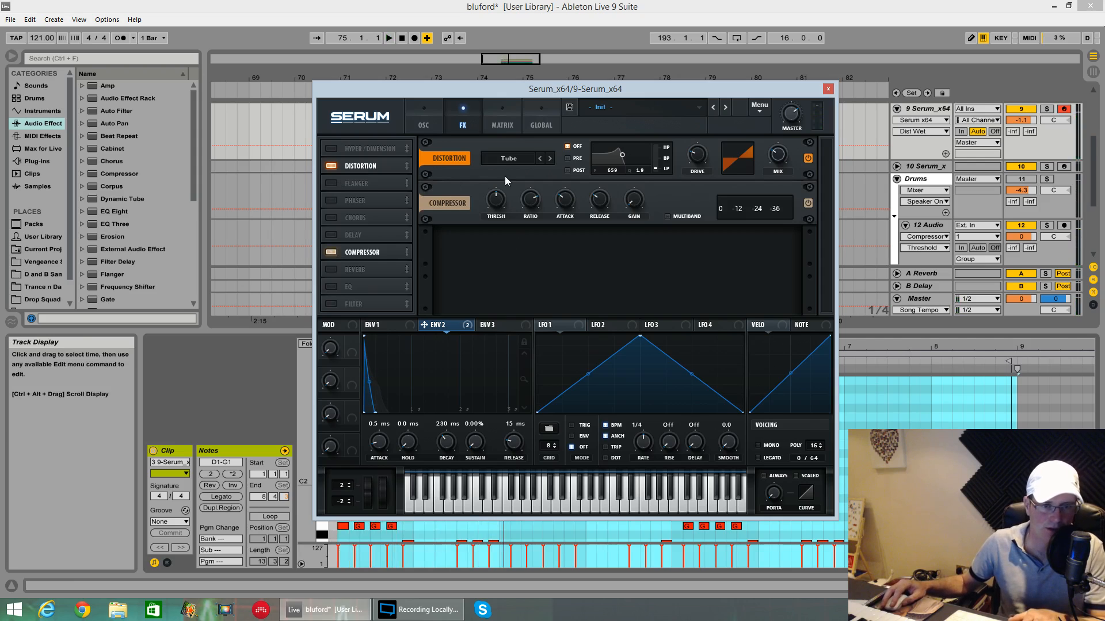
click(633, 201)
drag(637, 204, 627, 180)
key(space)
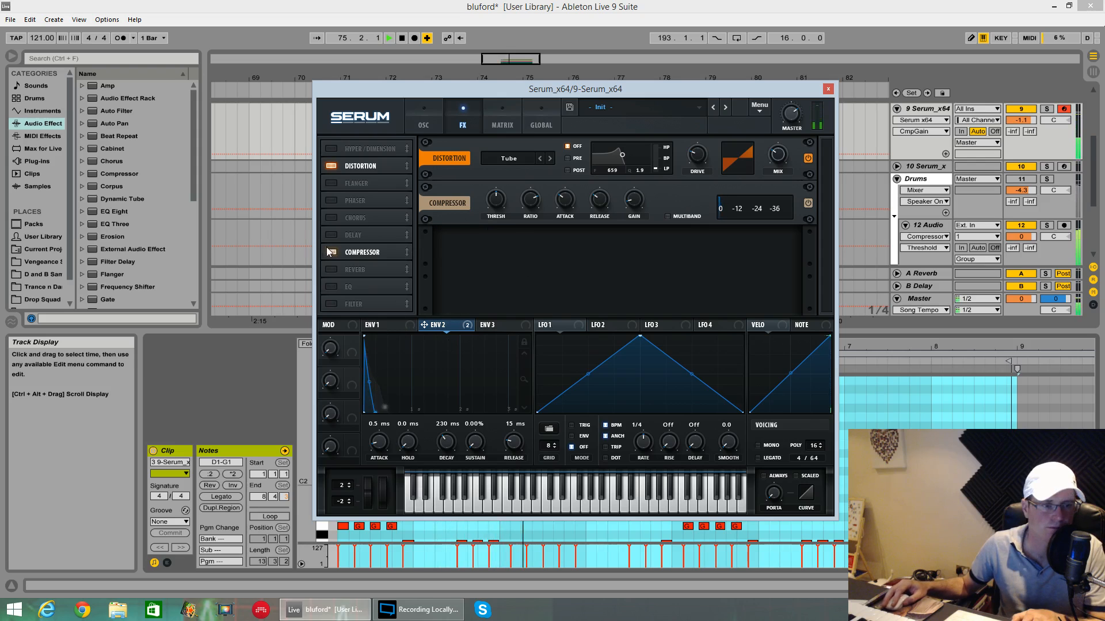
key(space)
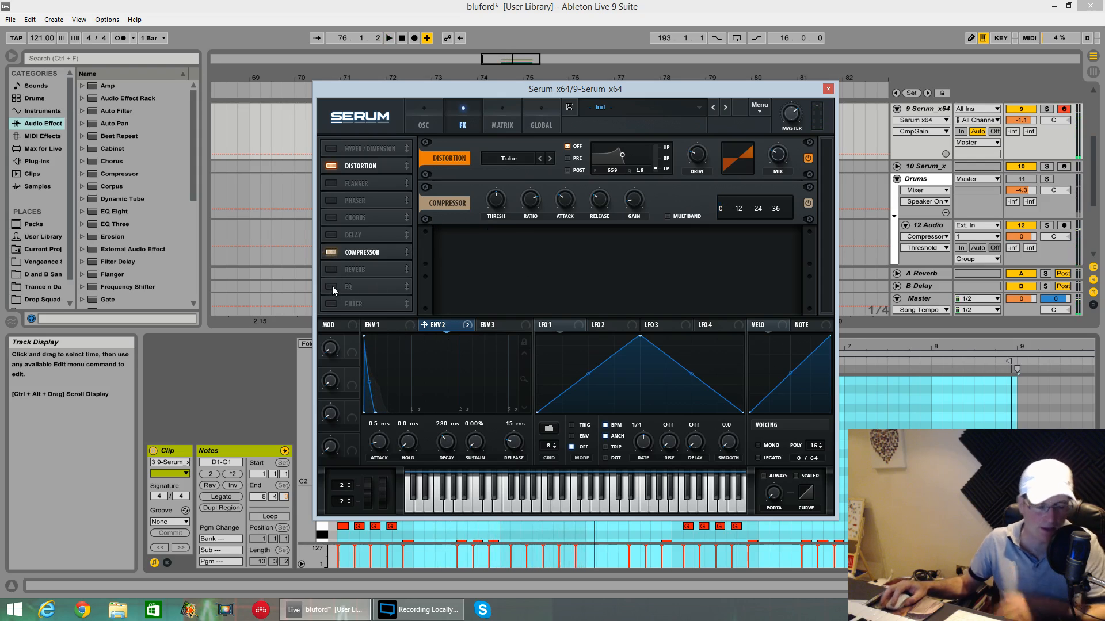
Enable the EQ effect, boost its low band as a peak at about 130 Hz with Q 42%, and audition it.
click(332, 286)
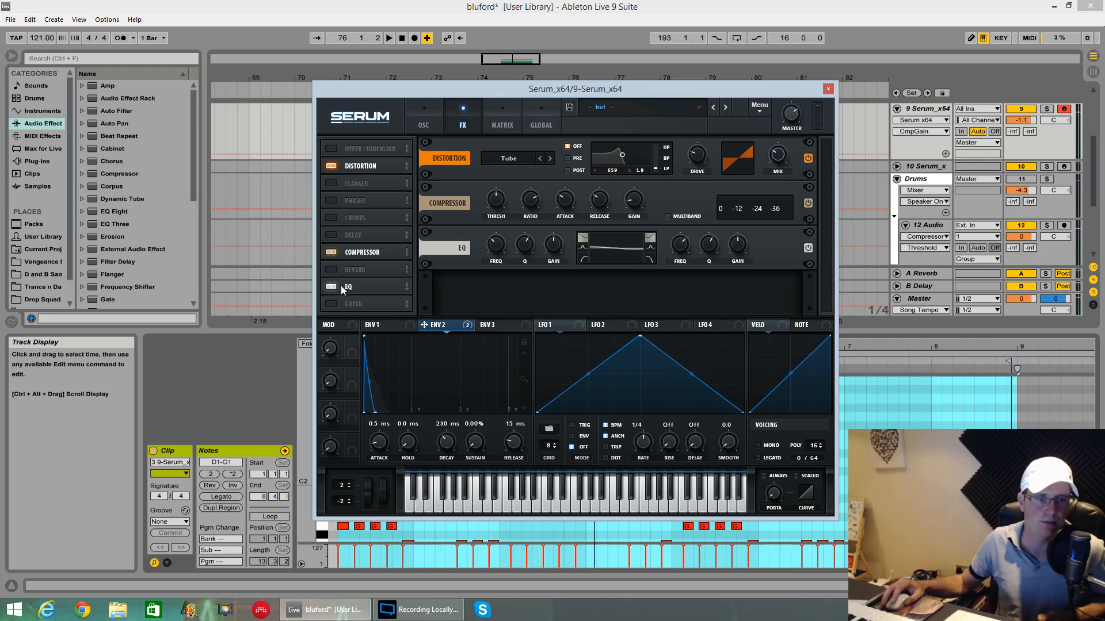
click(582, 249)
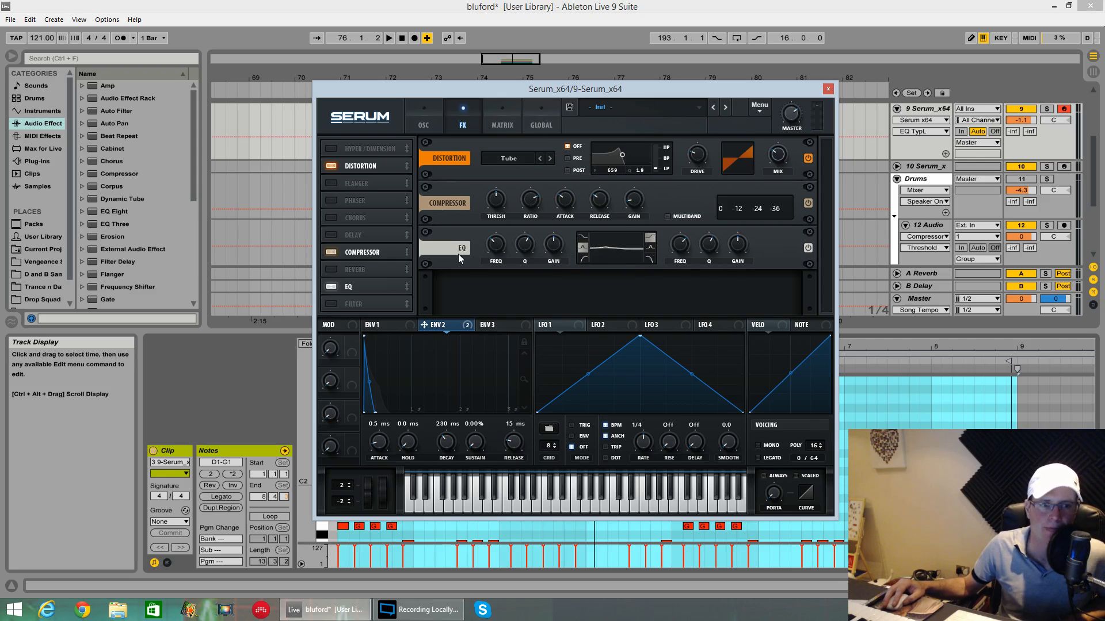
click(493, 257)
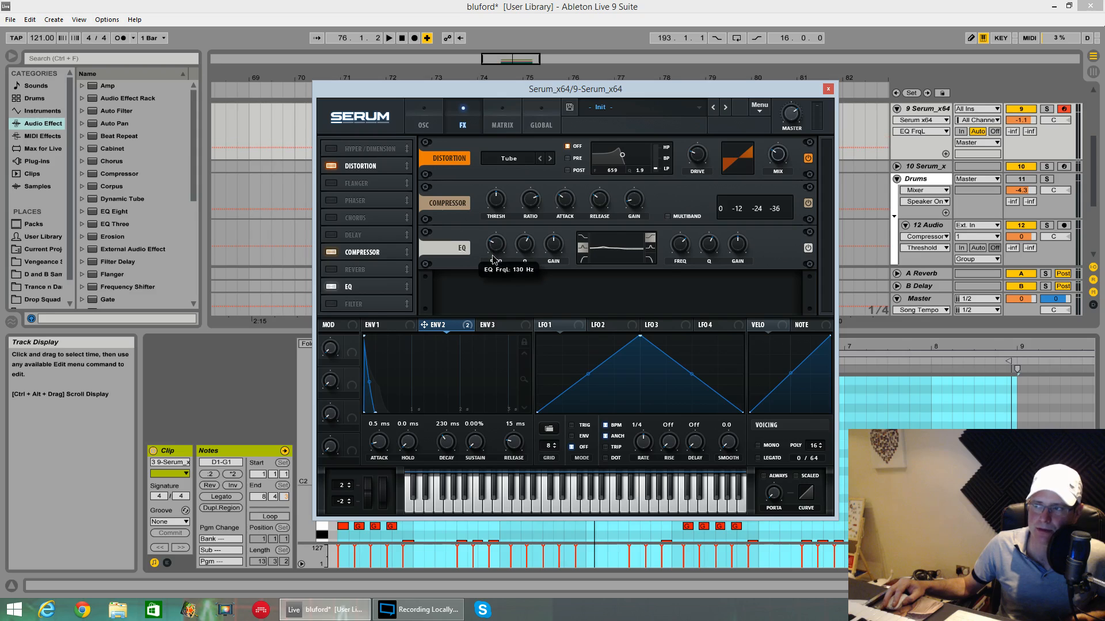
click(523, 253)
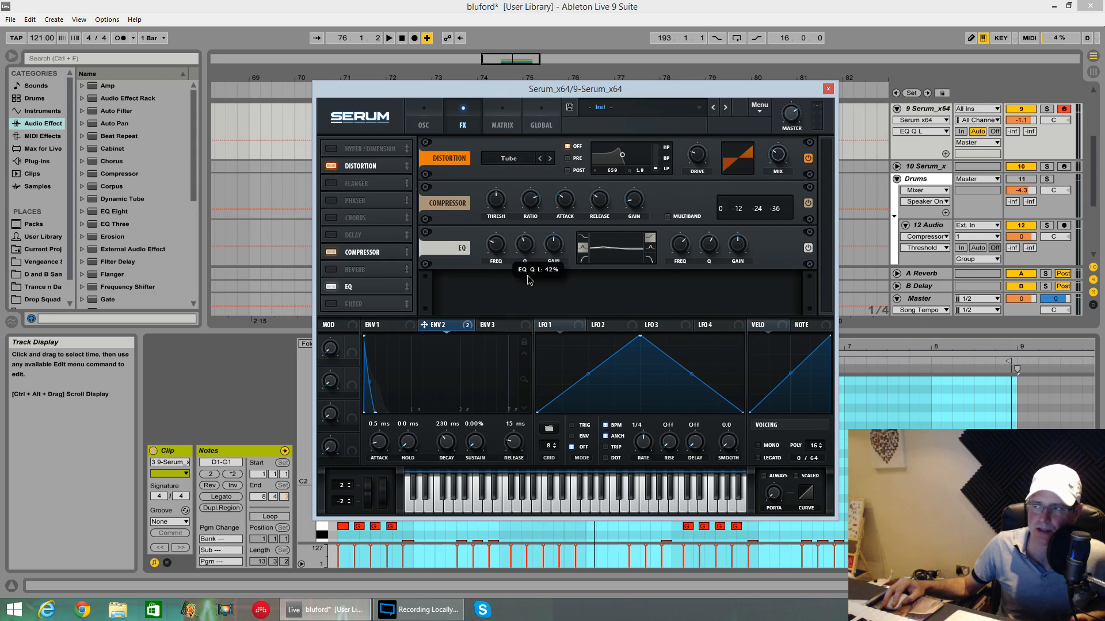
click(556, 255)
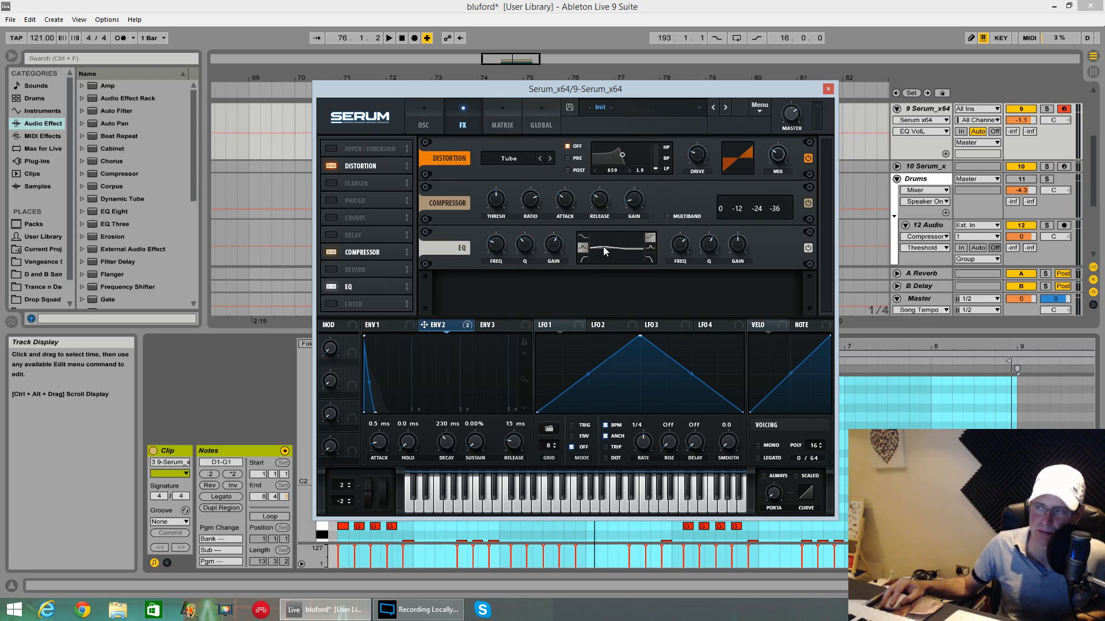
drag(554, 246, 560, 245)
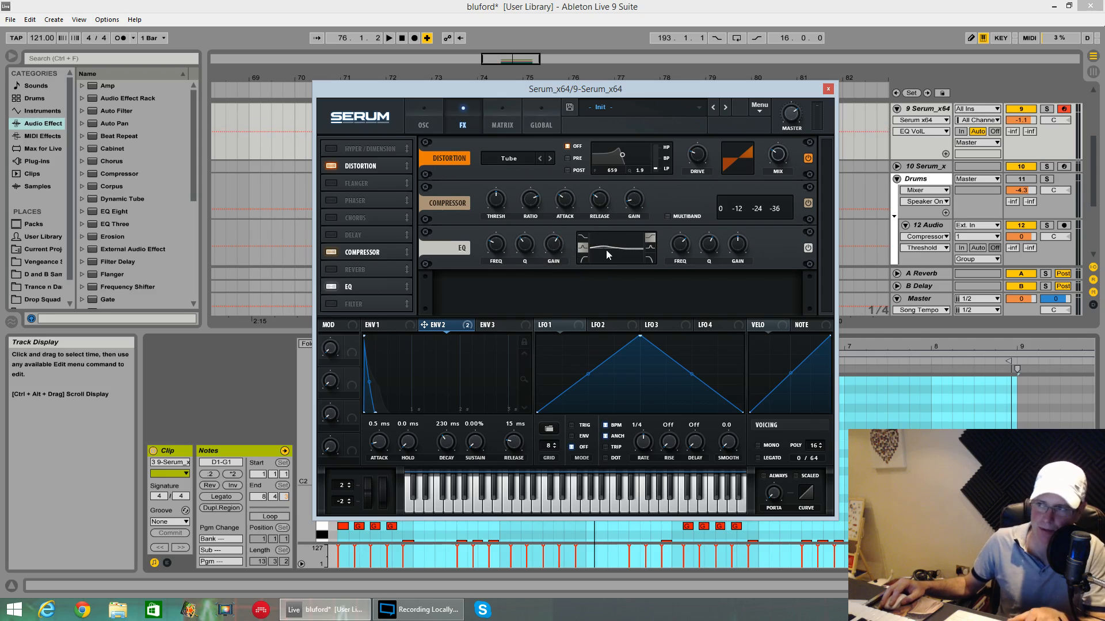
key(space)
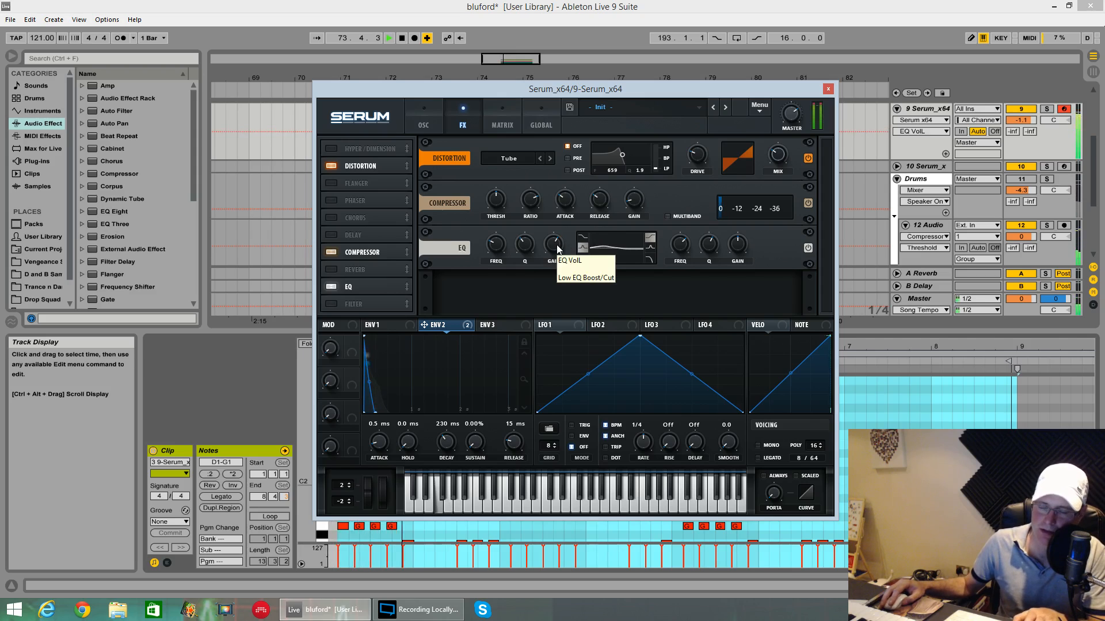
key(space)
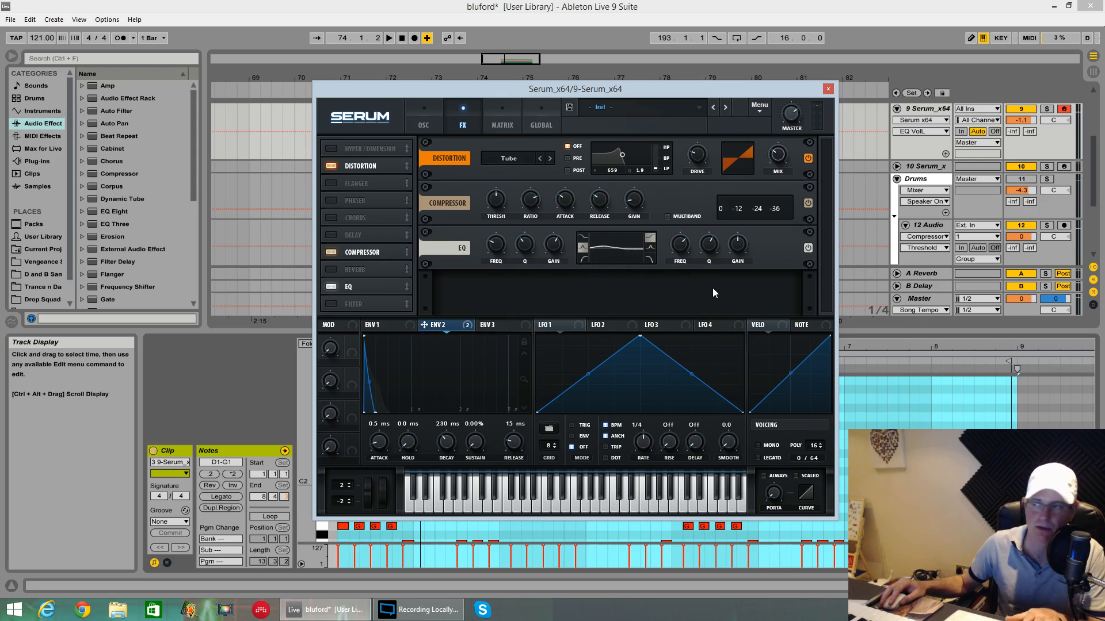
Switch the EQ's high band to low-pass, lower its Q, set its frequency to about 1.1 kHz, and audition the bass.
click(651, 259)
click(709, 244)
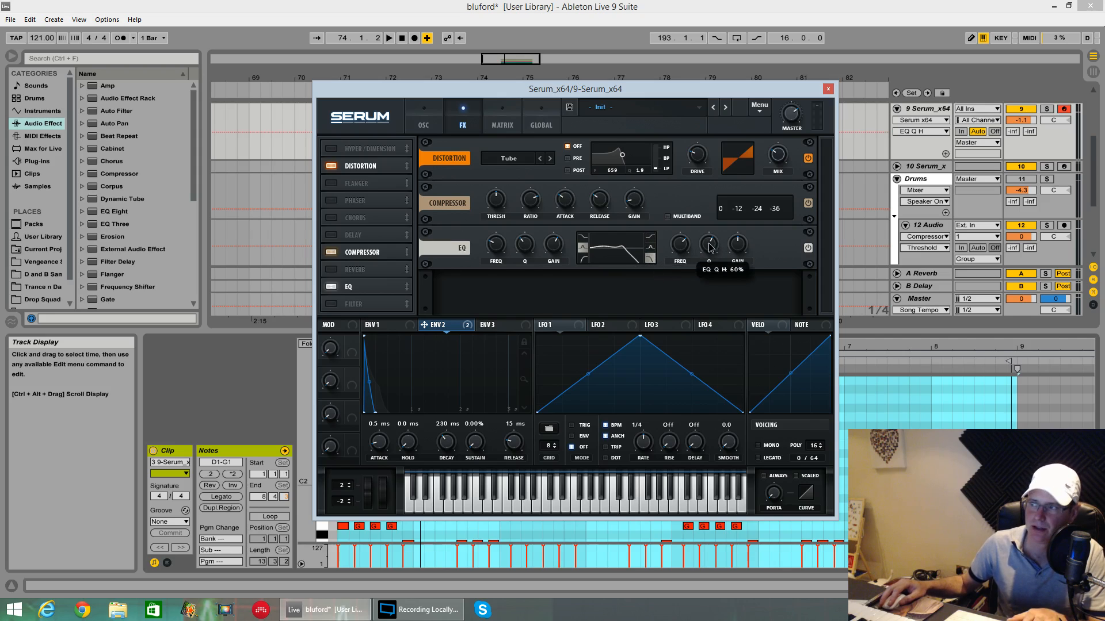
click(737, 245)
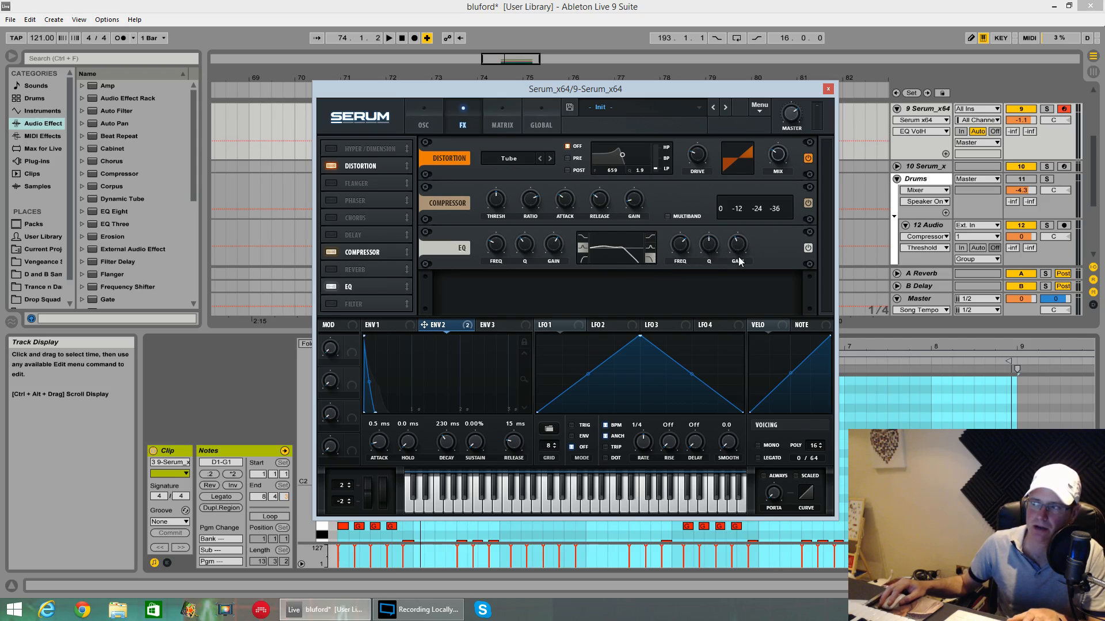
click(686, 248)
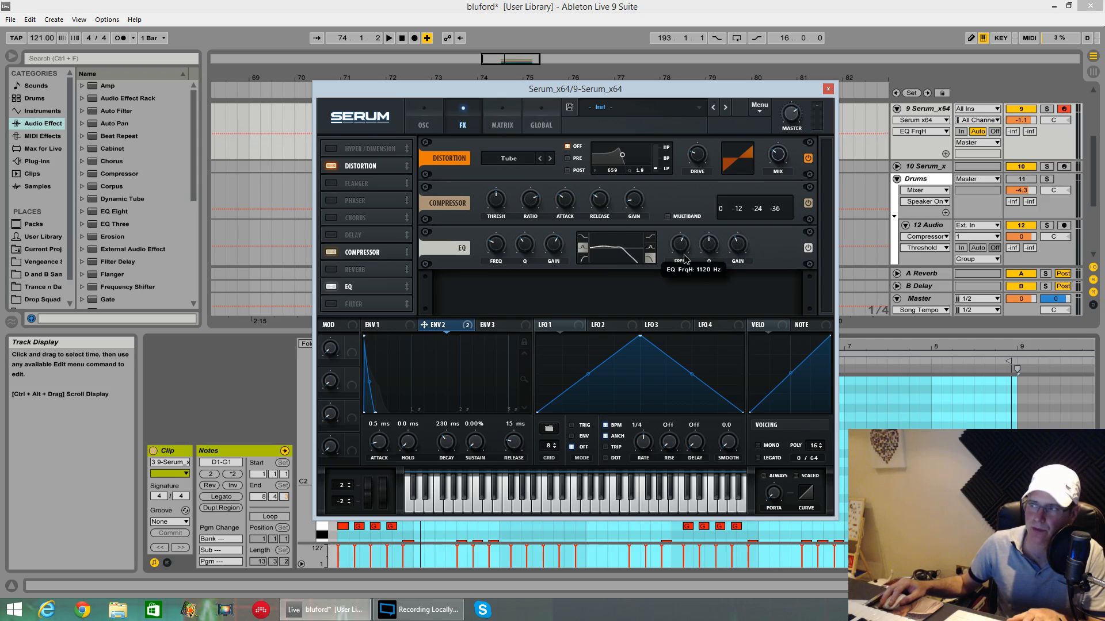
drag(684, 260, 684, 263)
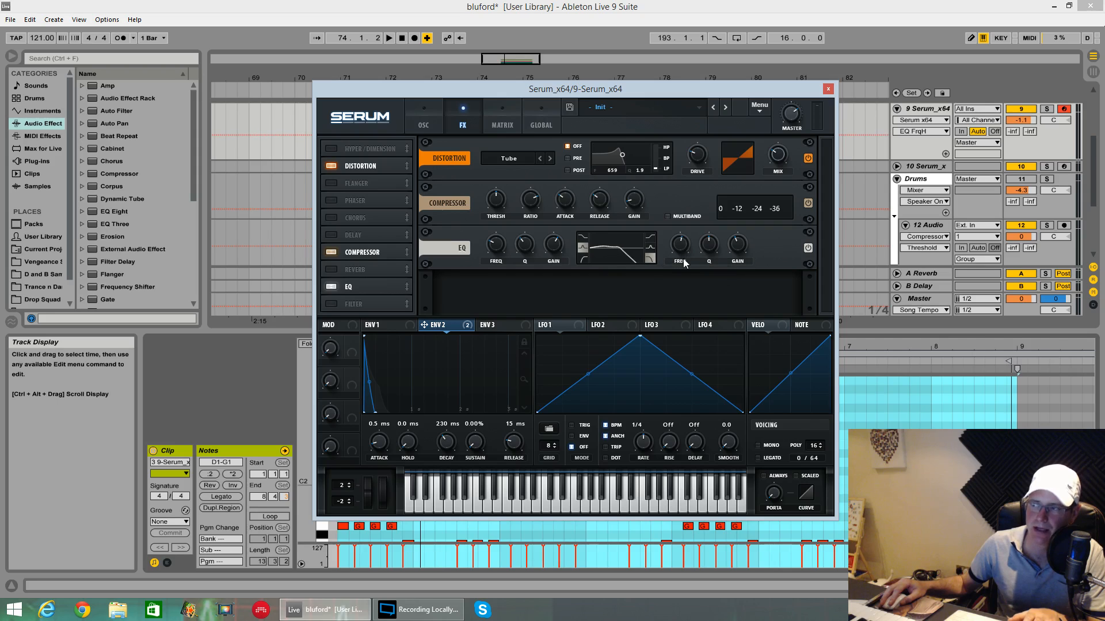
key(space)
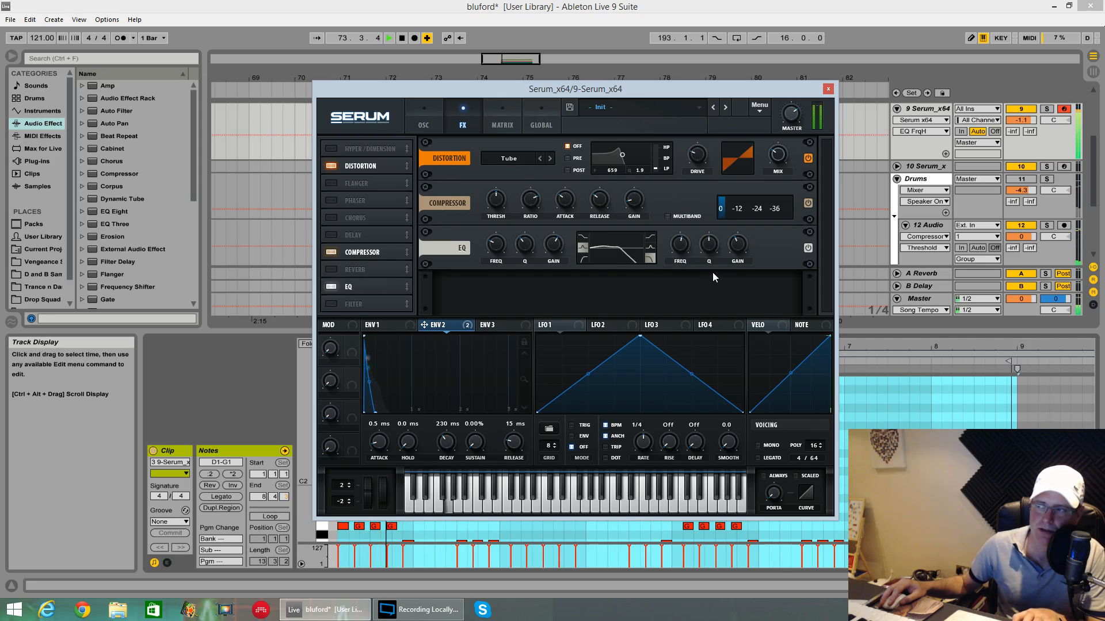
key(space)
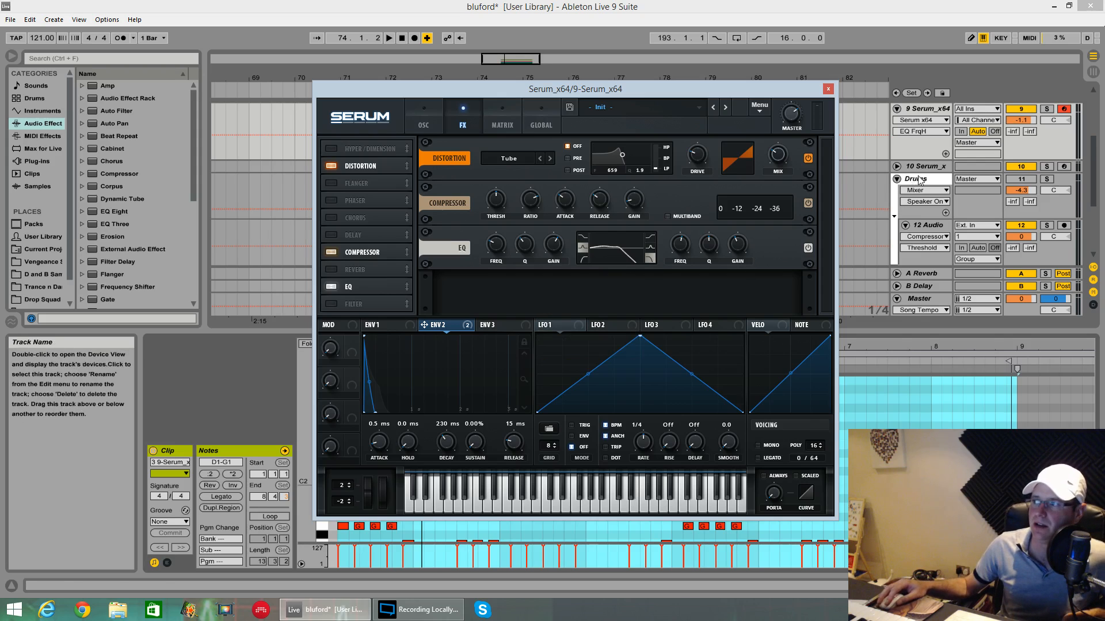
Show the Serum track's device, return to Serum's oscillator page, and play the track to audition the bass.
click(923, 118)
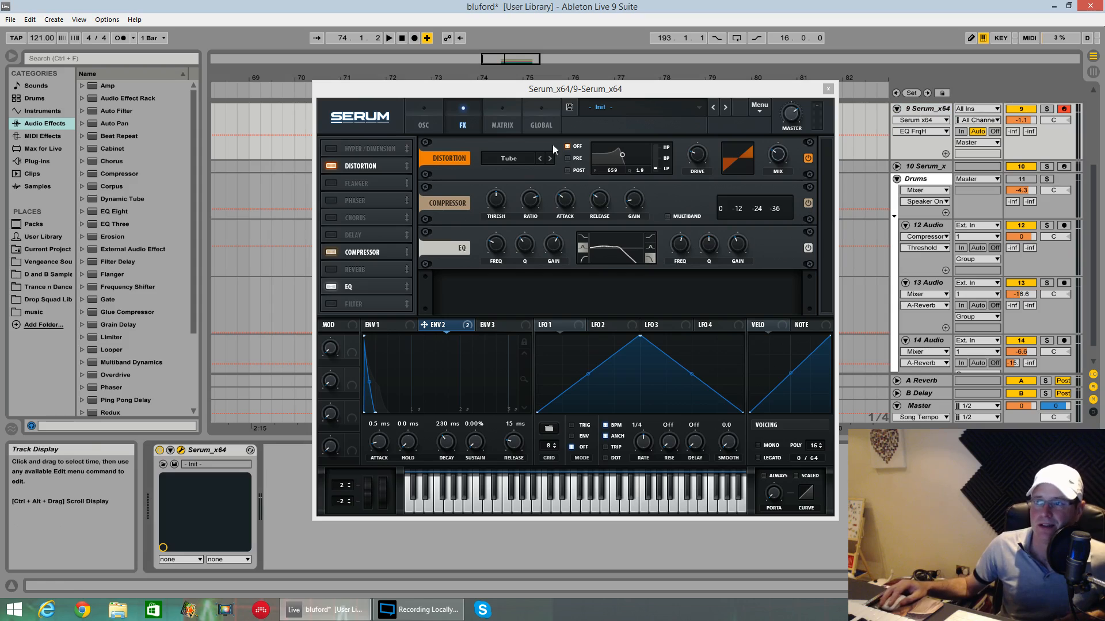
click(423, 125)
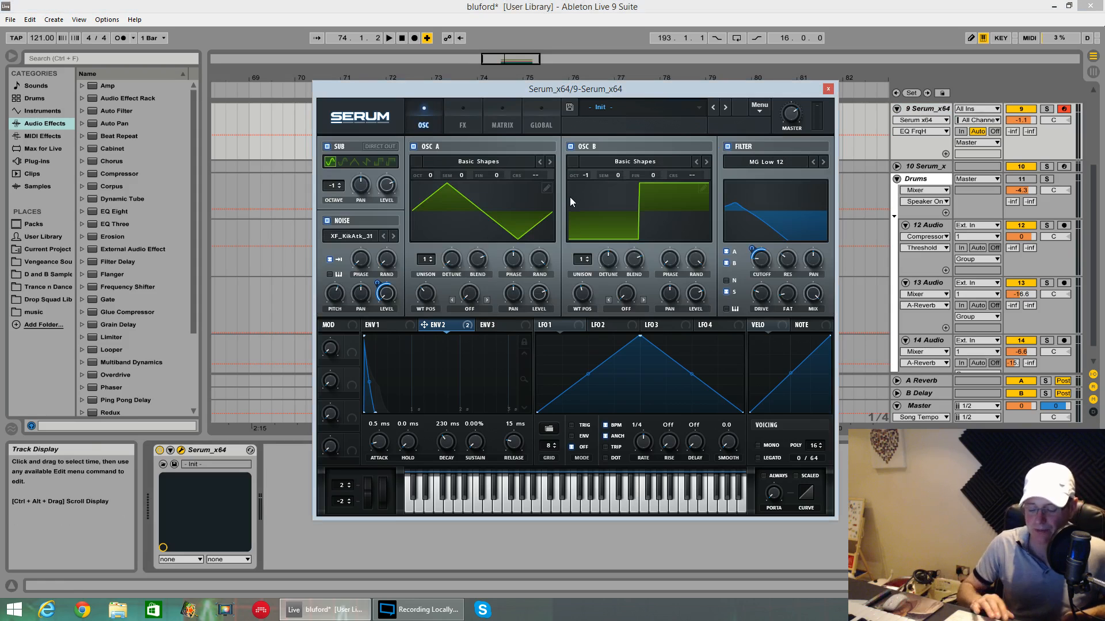
key(space)
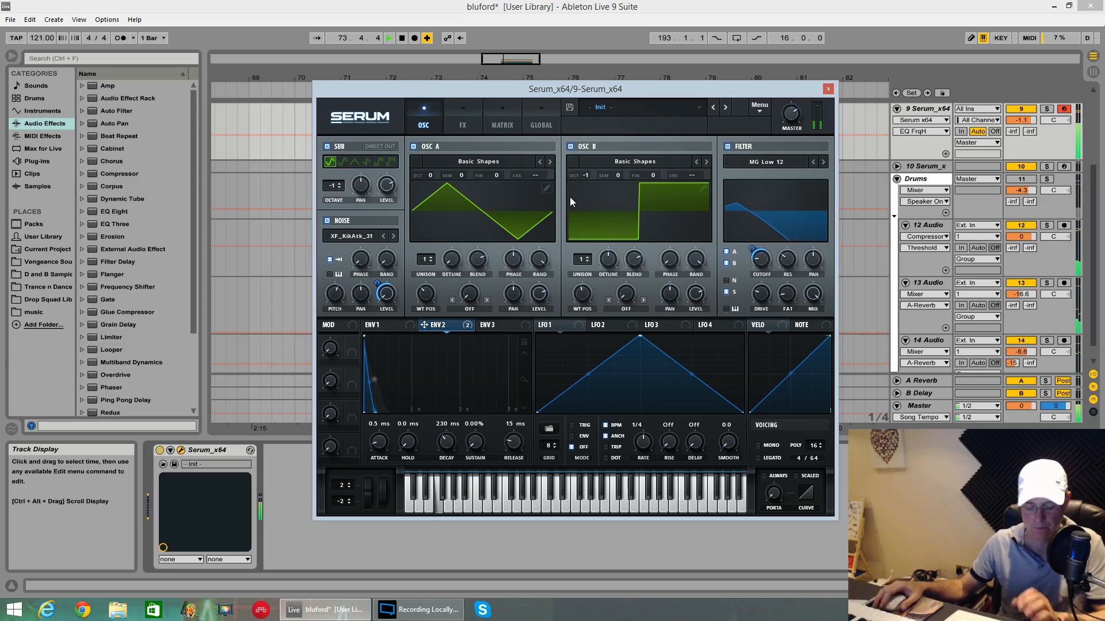
key(space)
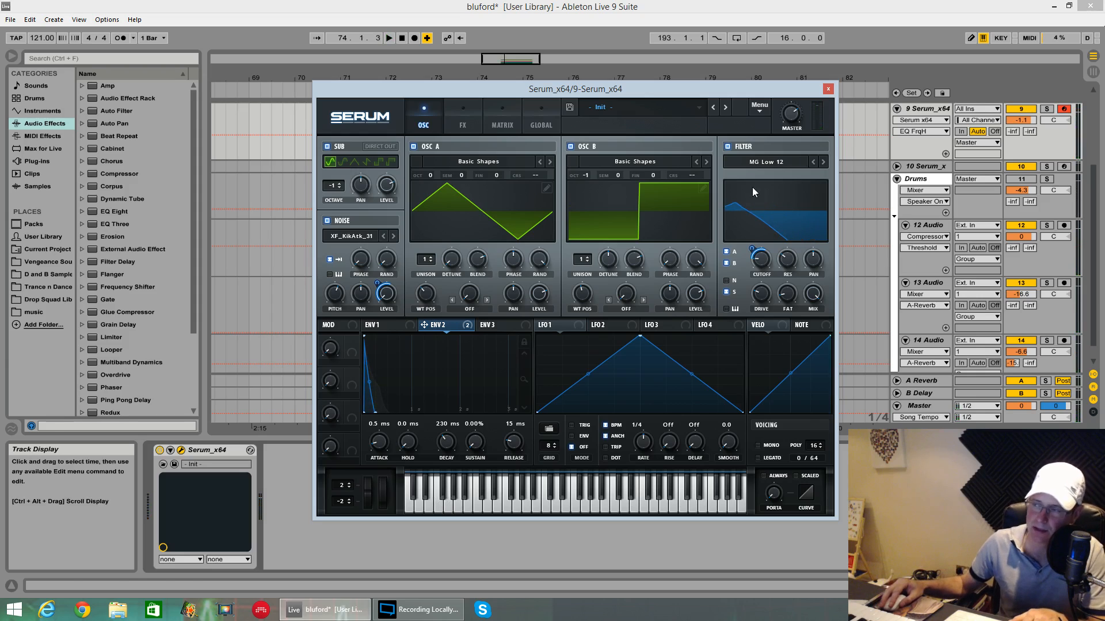
Readjust the MG Low 12 filter's resonance while the track plays.
key(space)
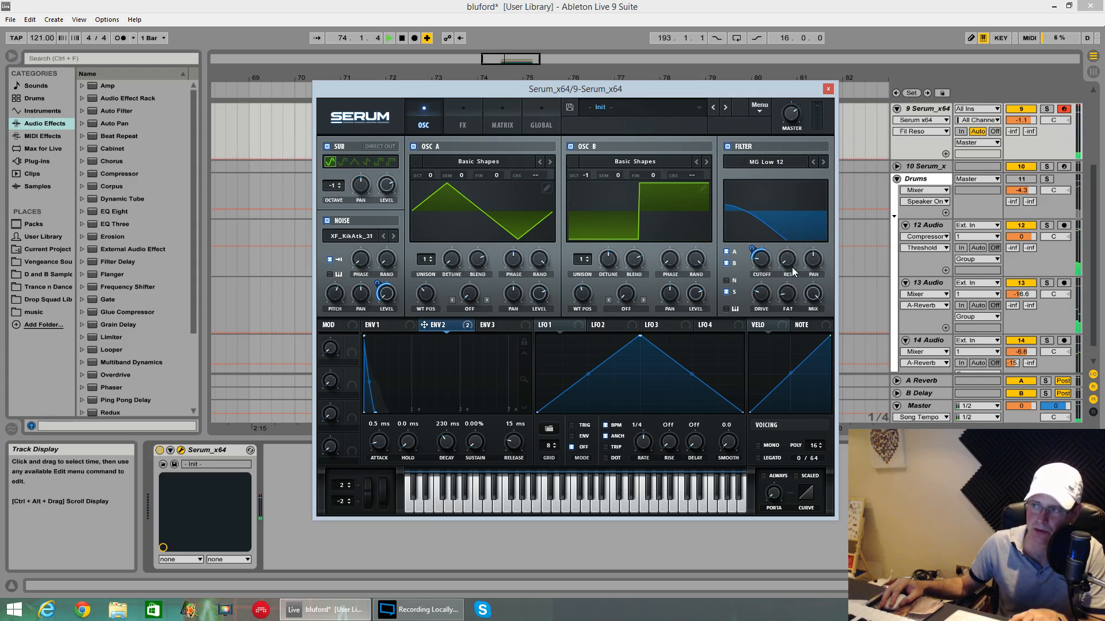
drag(787, 260, 786, 228)
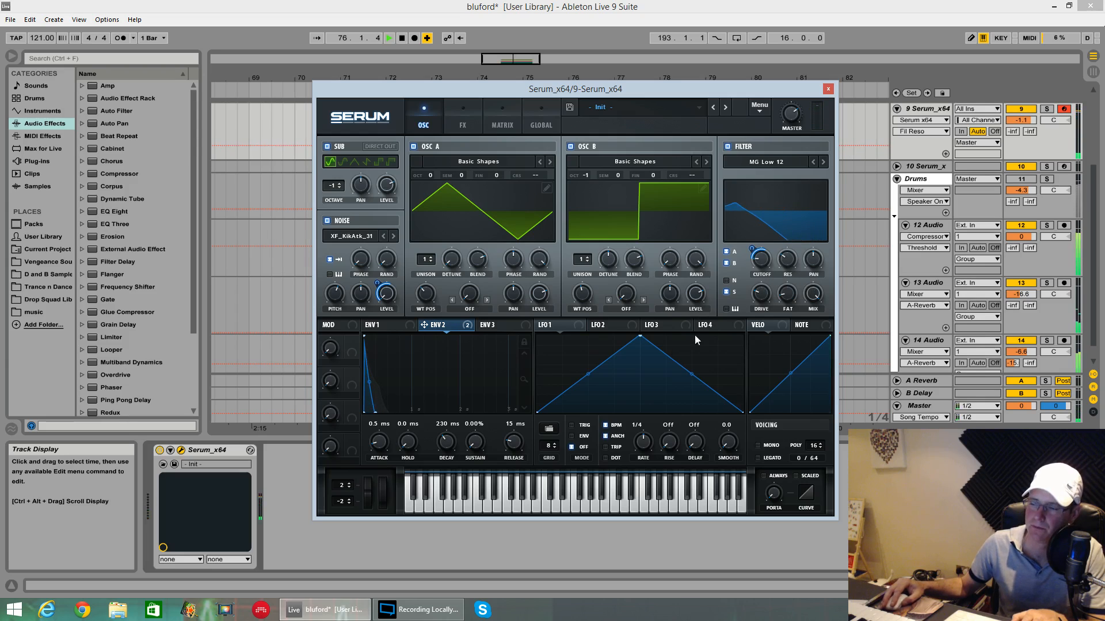
key(space)
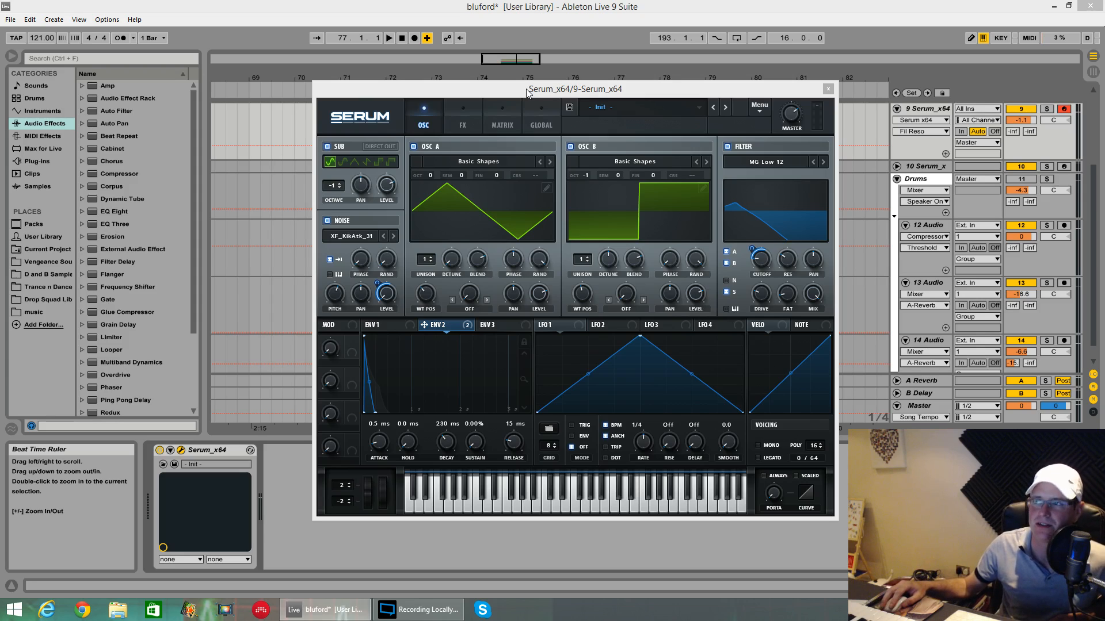
drag(527, 92, 505, 87)
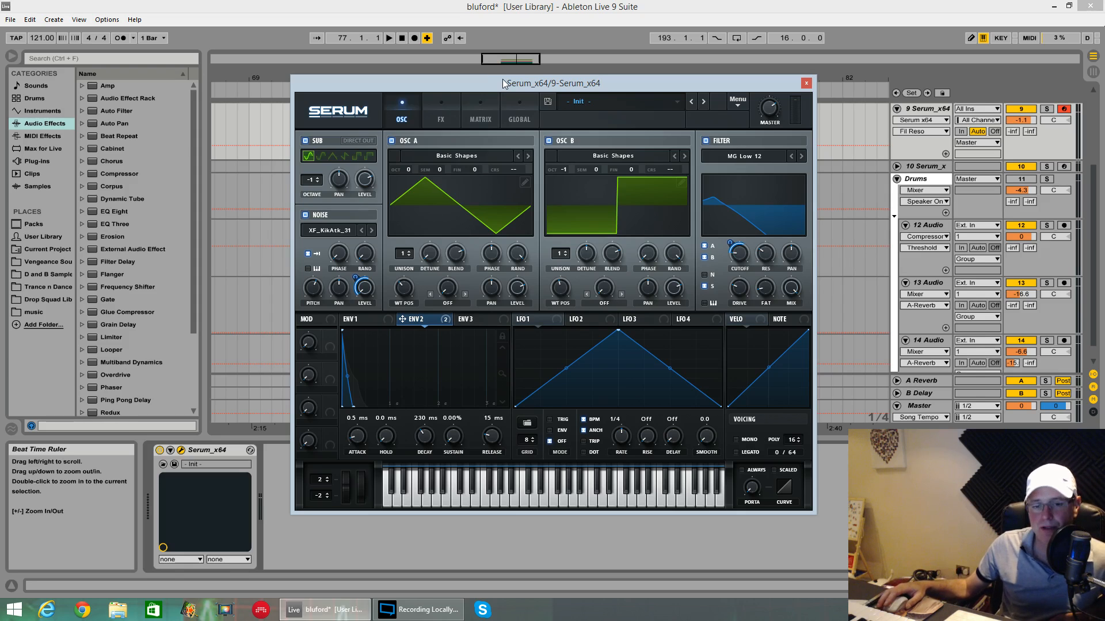
drag(533, 87, 500, 92)
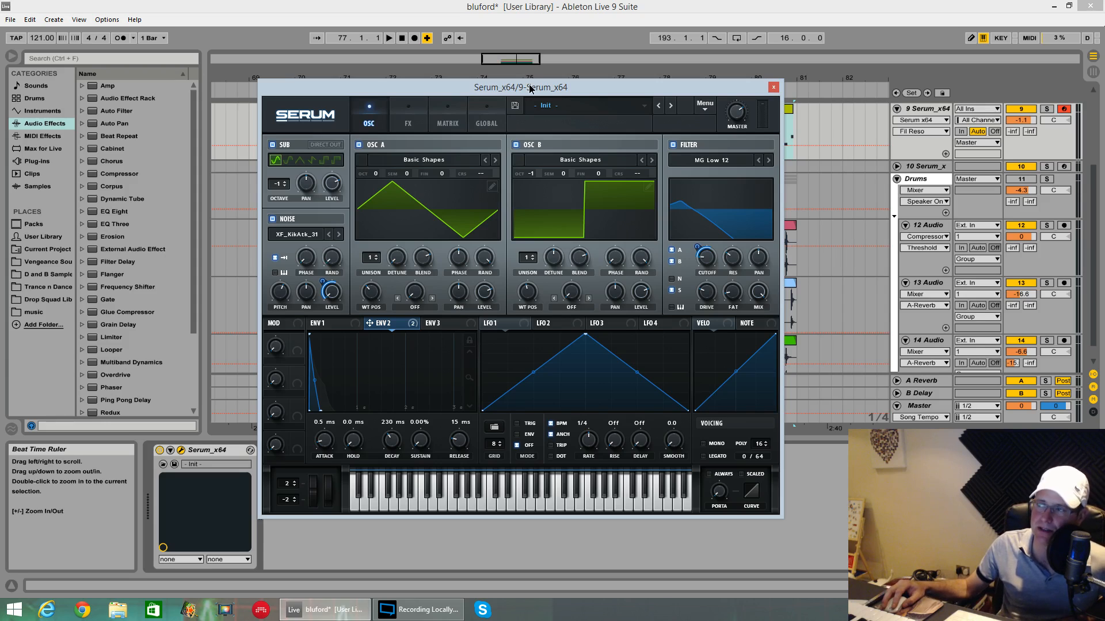
drag(530, 88, 548, 79)
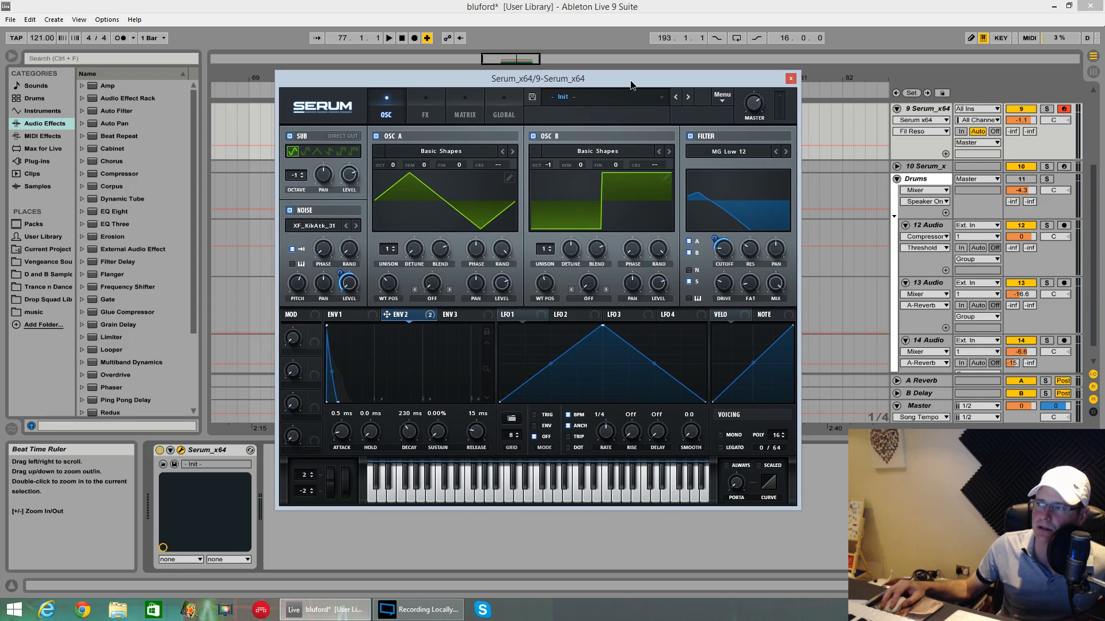
mouse_move(632, 84)
mouse_down()
mouse_move(631, 74)
mouse_move(619, 93)
mouse_move(641, 87)
mouse_up()
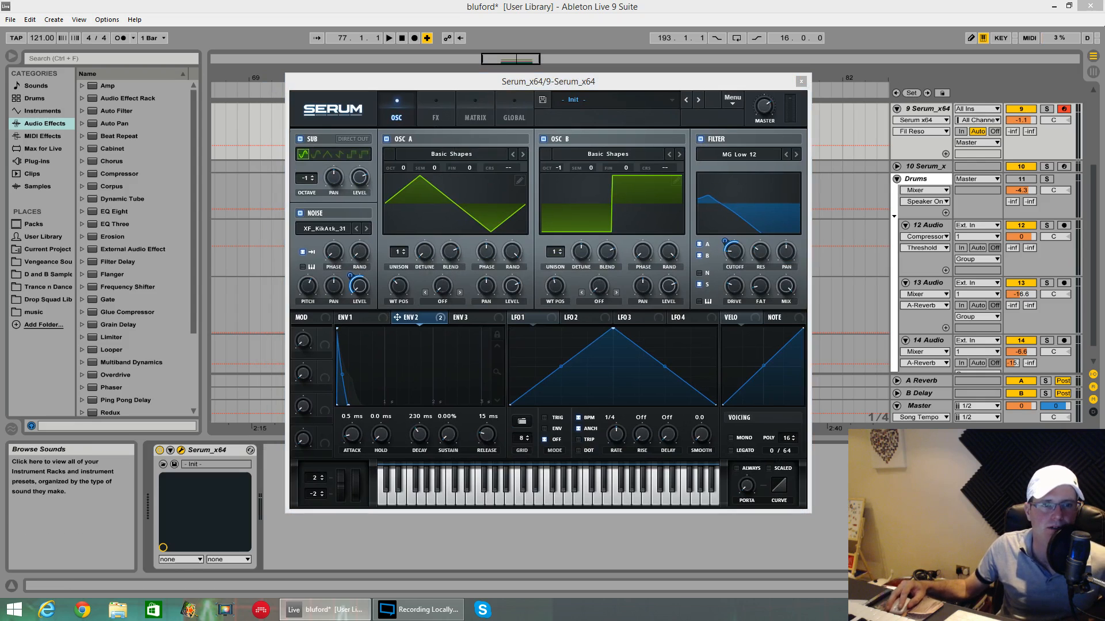
key(alt+Tab)
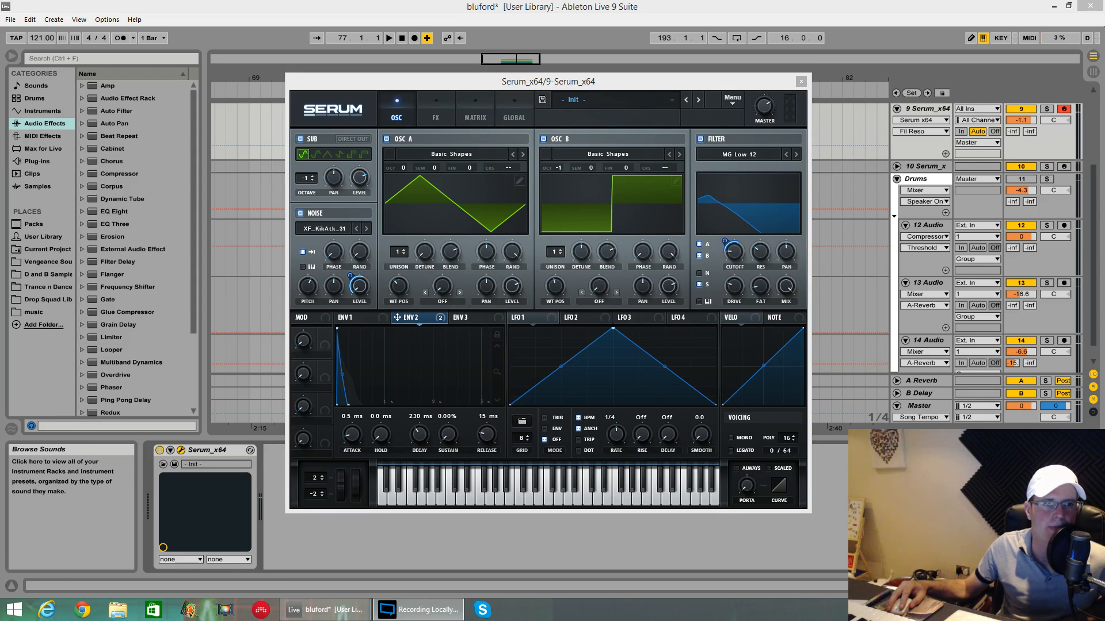